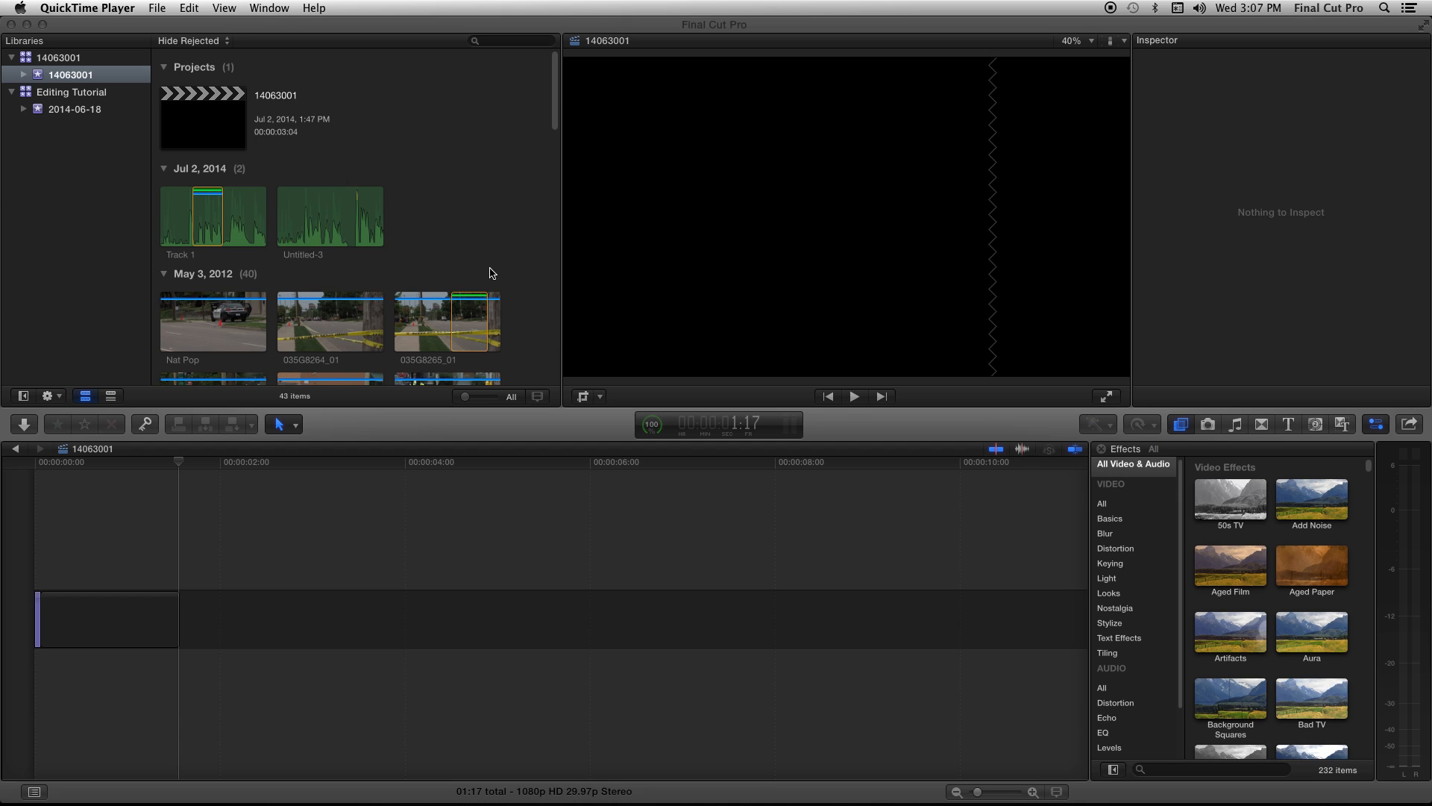
Append the marked range of browser clip 035G8265_01 to the end of the primary storyline
{"action": "scroll", "coordinate": [534, 200], "scroll_direction": "down", "scroll_amount": 8}
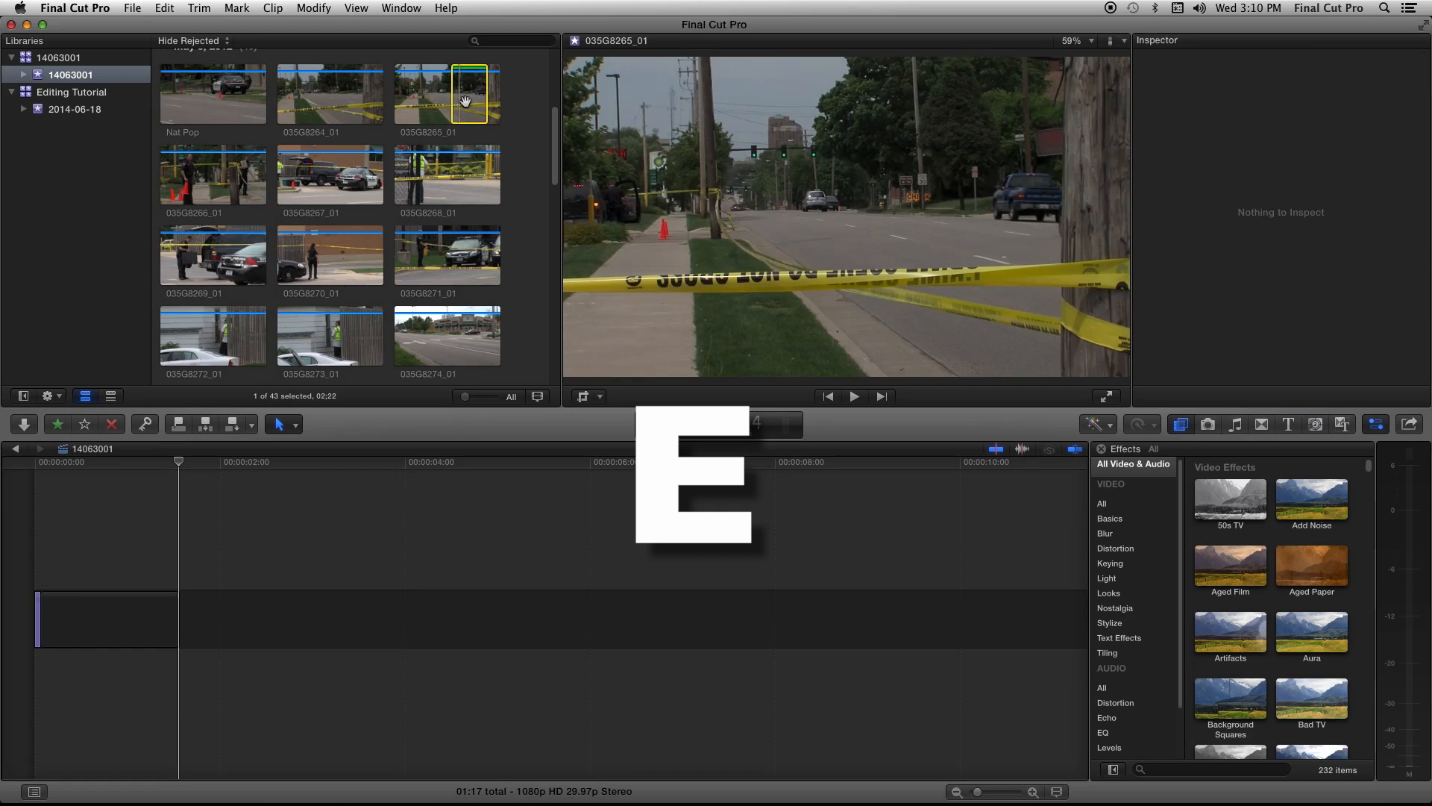
{"action": "left_click", "coordinate": [465, 100]}
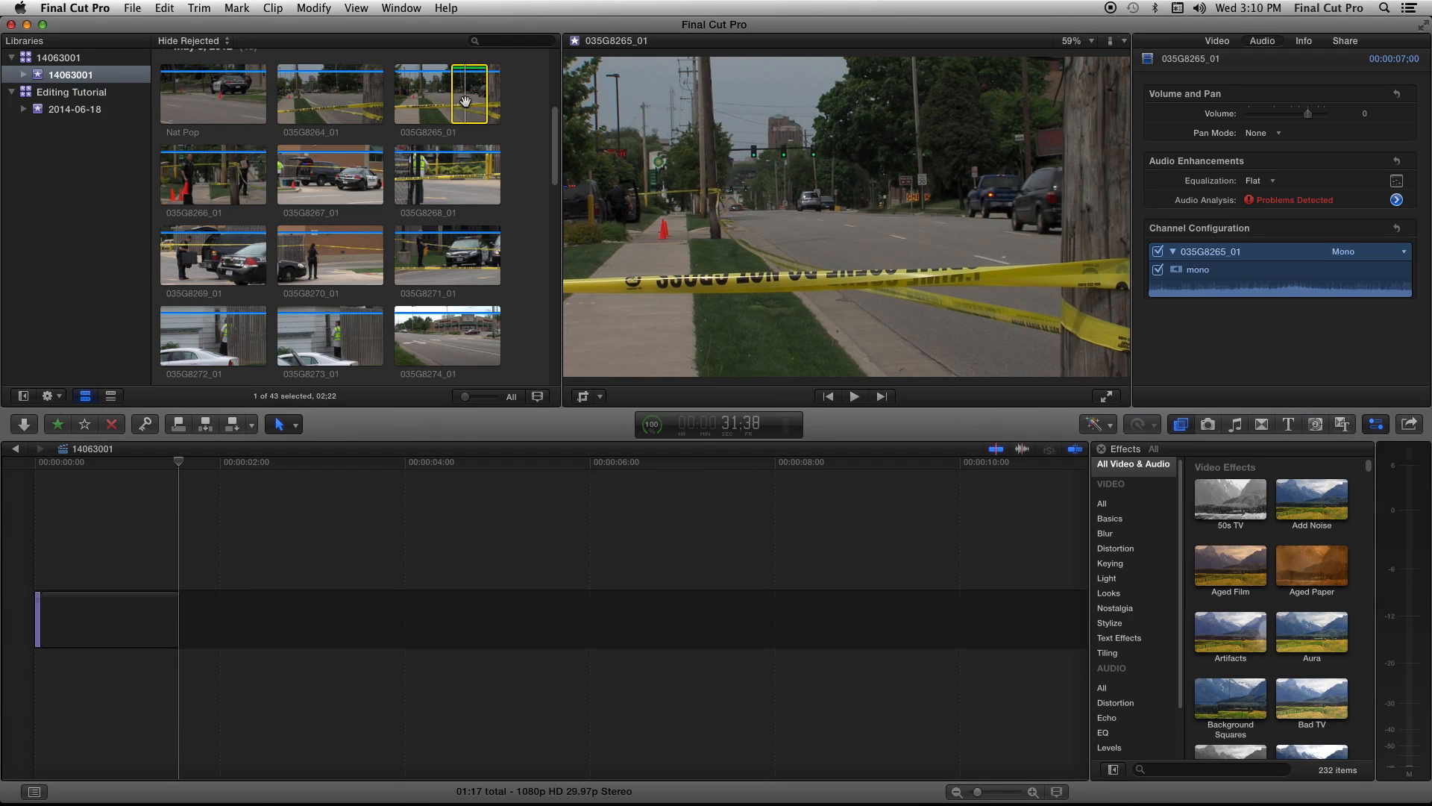
{"action": "key", "text": "e"}
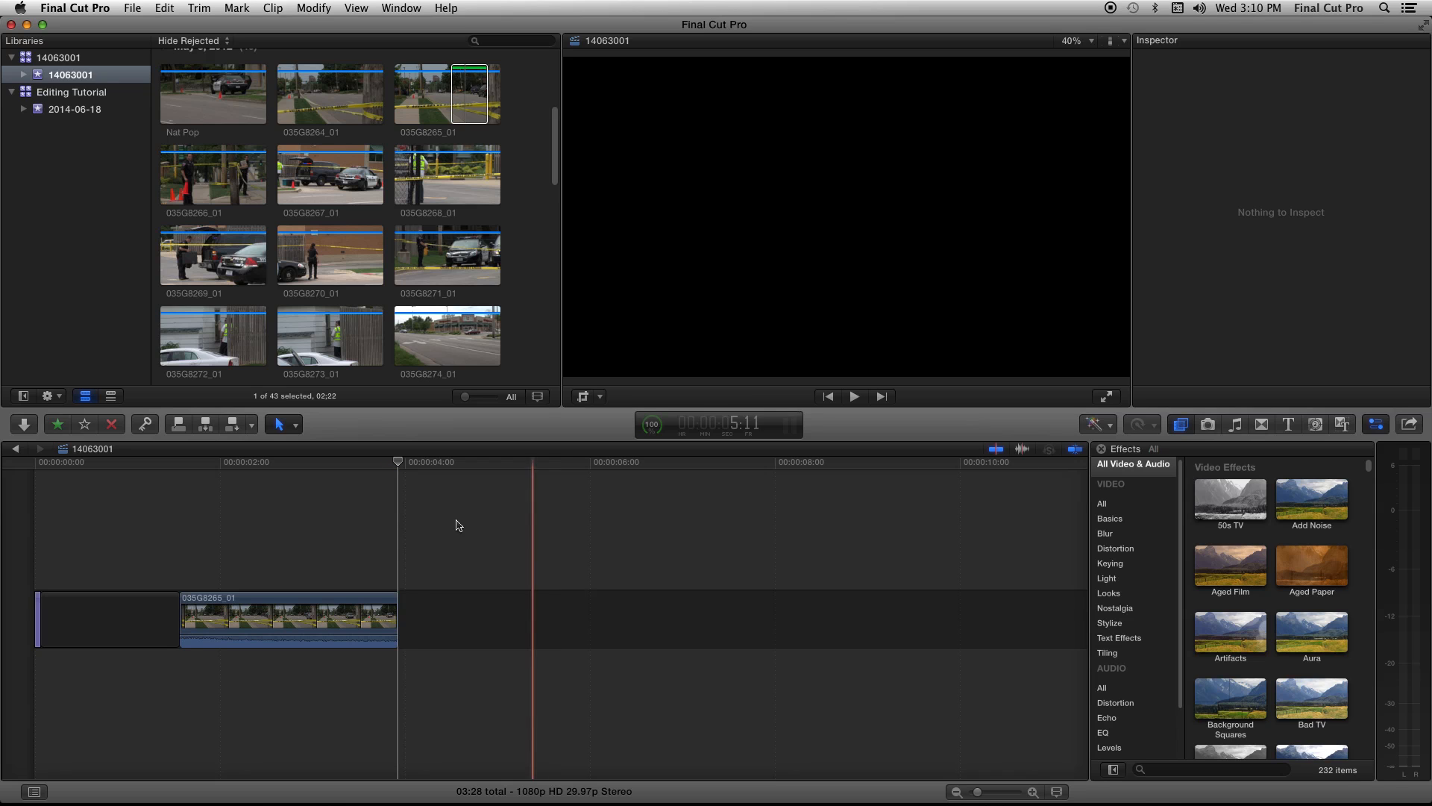
Overwrite the storyline from the start of clip 035G8265_01 with the whole clip 035G8272_01
{"action": "left_click", "coordinate": [180, 467]}
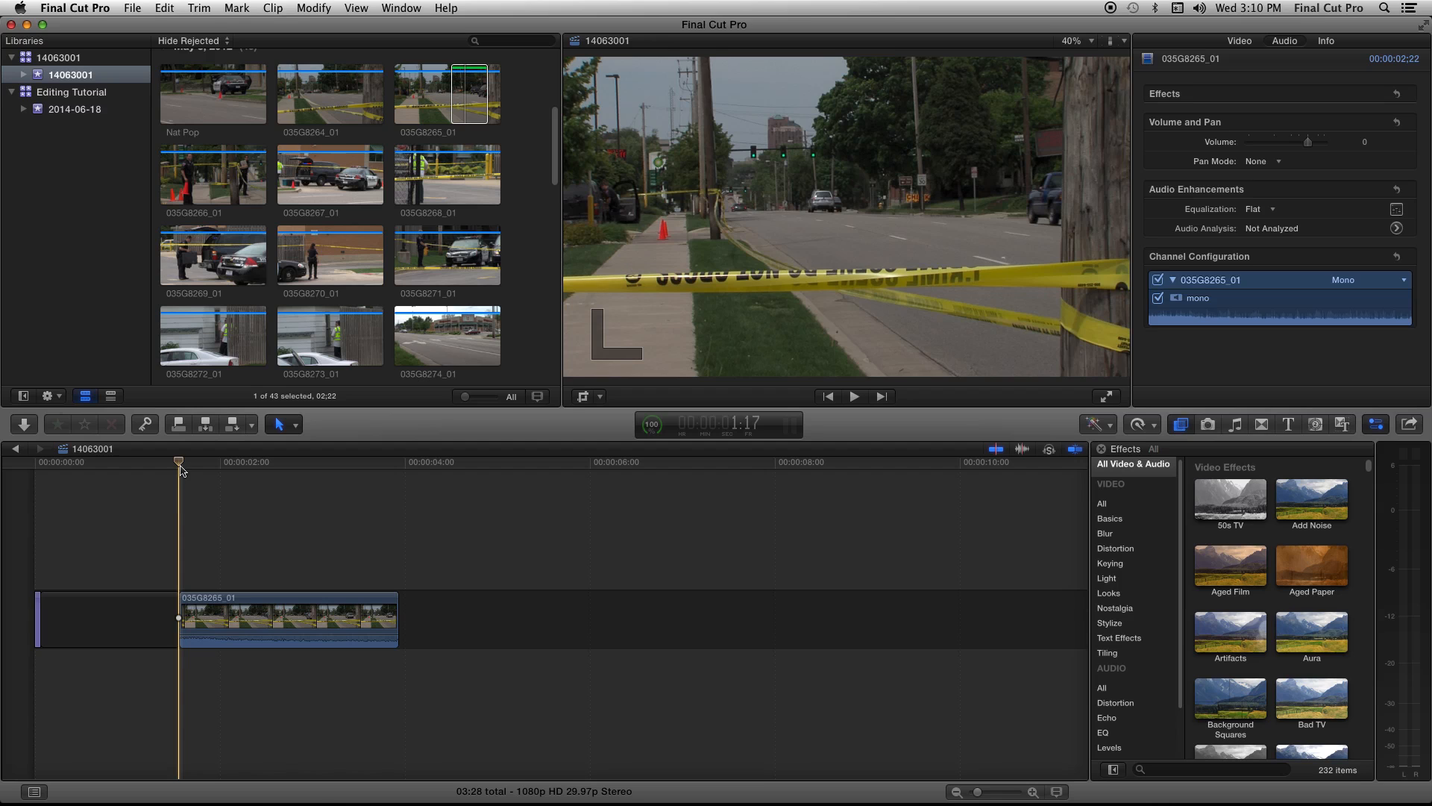
{"action": "left_click", "coordinate": [211, 347]}
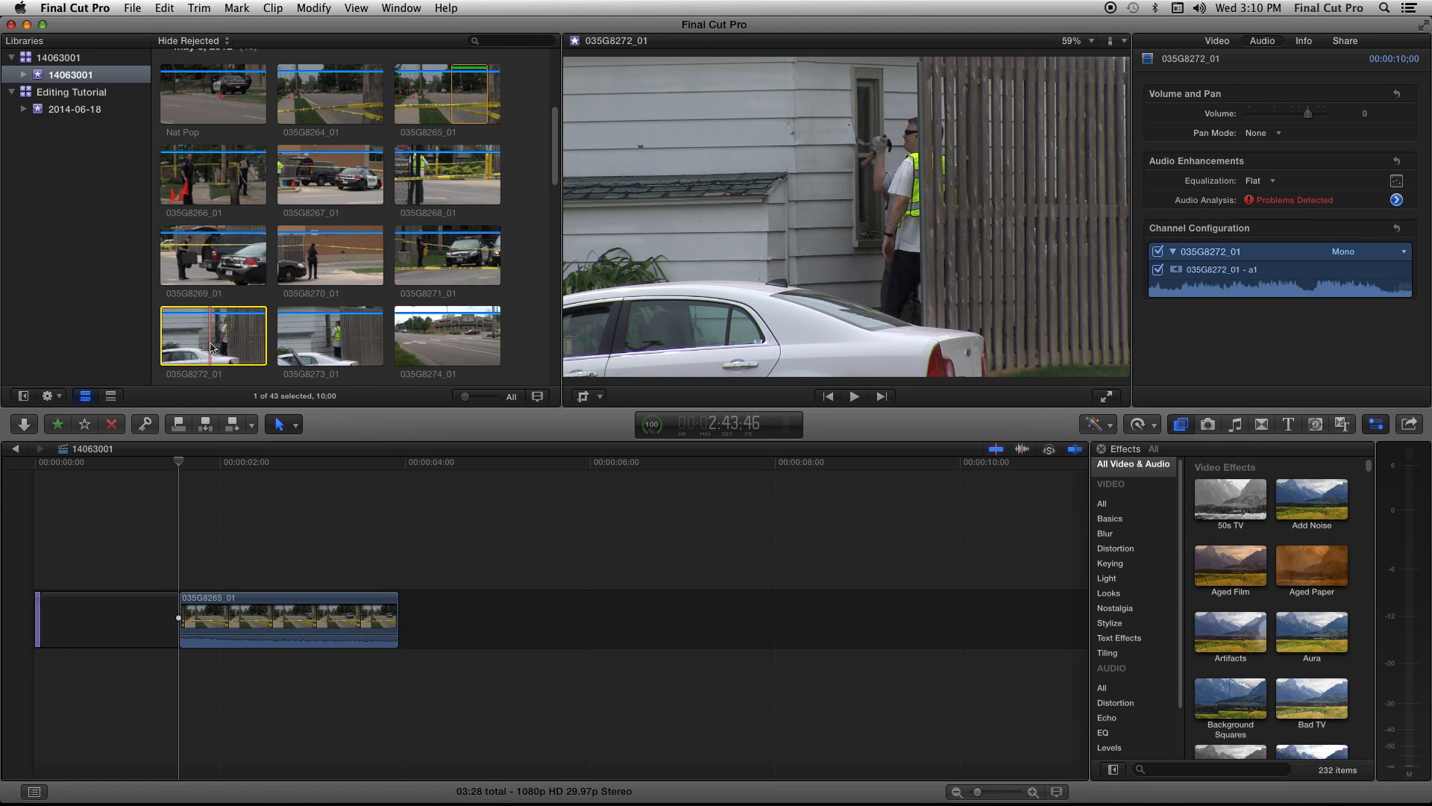
{"action": "key", "text": "d"}
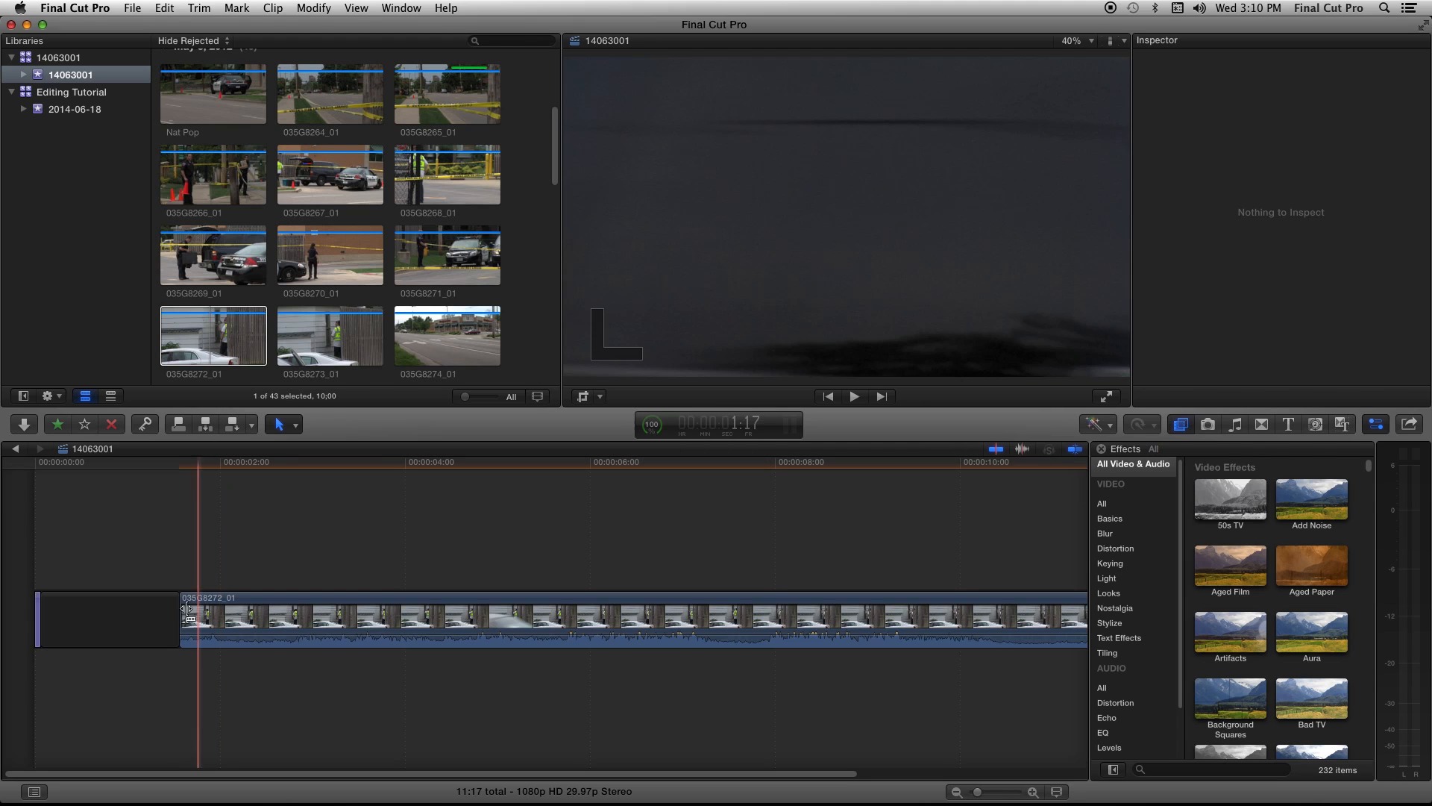
{"action": "key", "text": "l"}
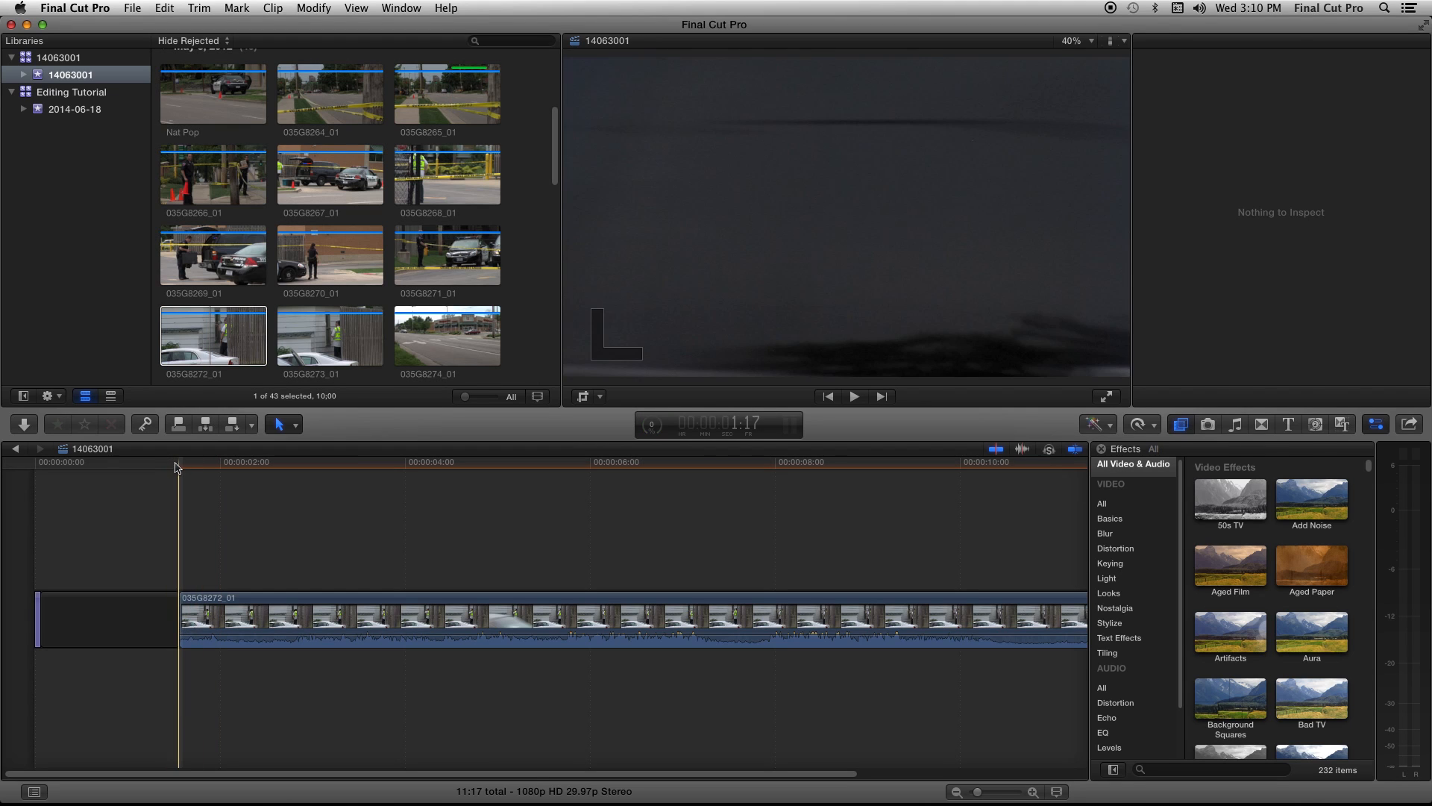
Insert the marked range of 035G8265_01 before 035G8272_01, and connect clip 035G8271_01 above the start of 035G8272_01
{"action": "left_click", "coordinate": [447, 112]}
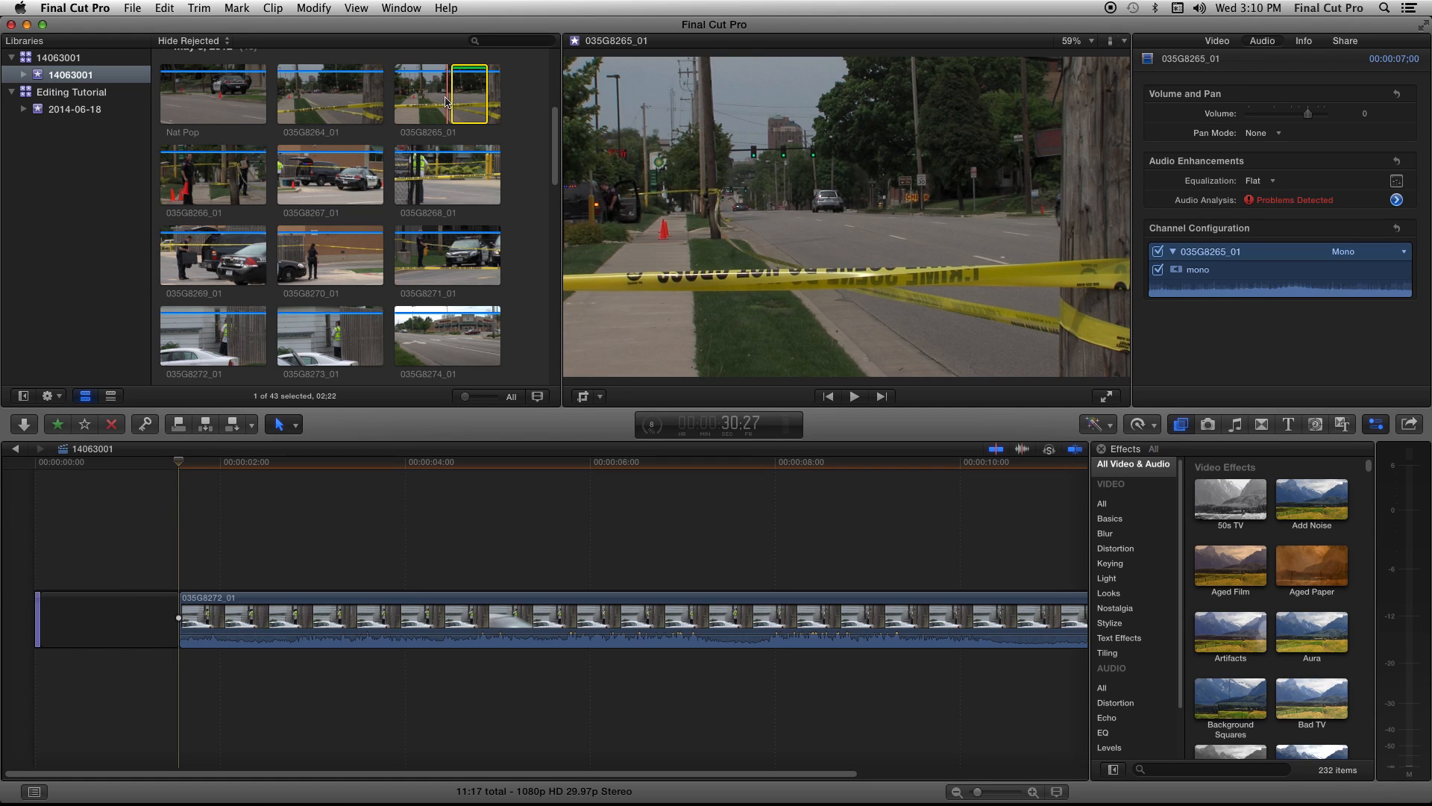
{"action": "key", "text": "w"}
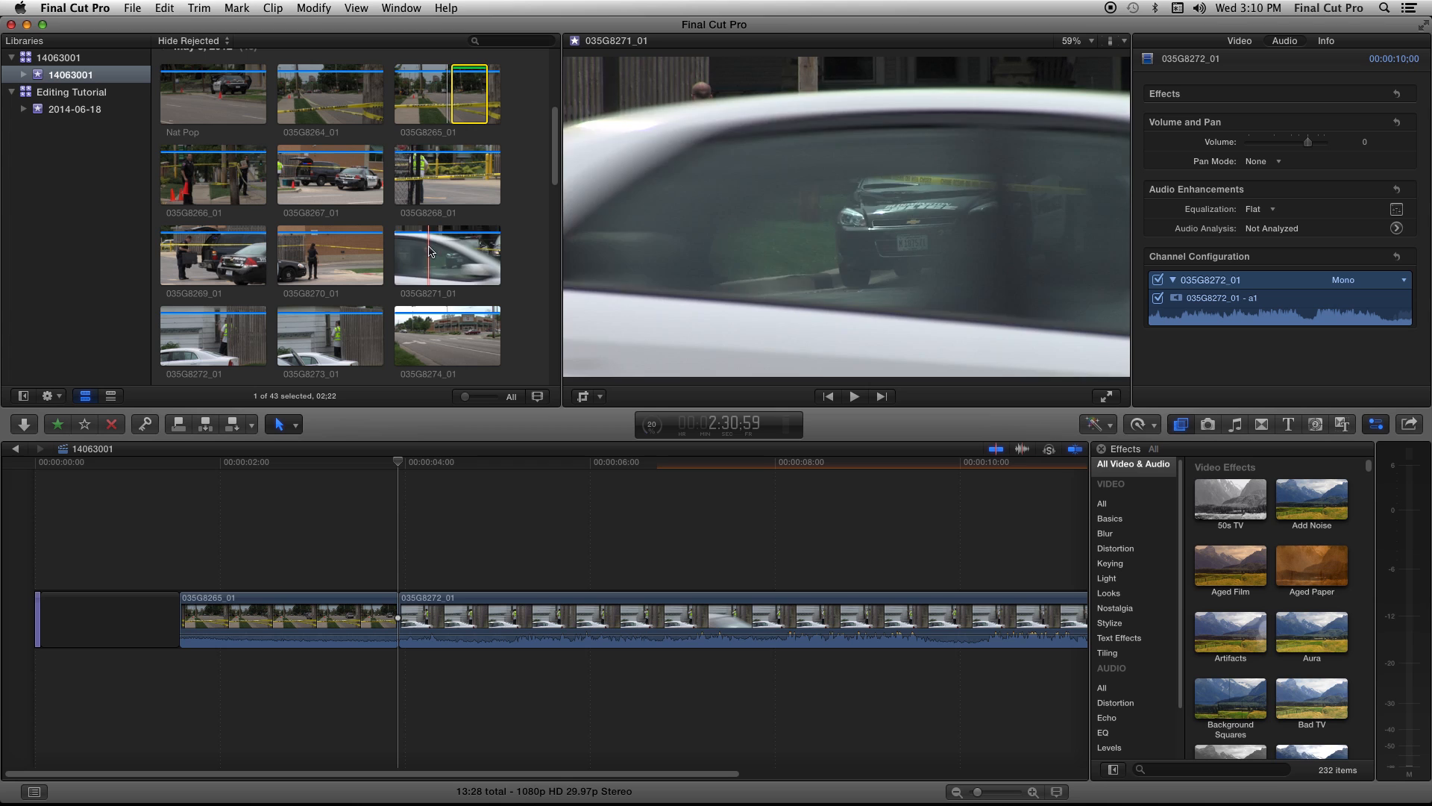
{"action": "left_click", "coordinate": [430, 250]}
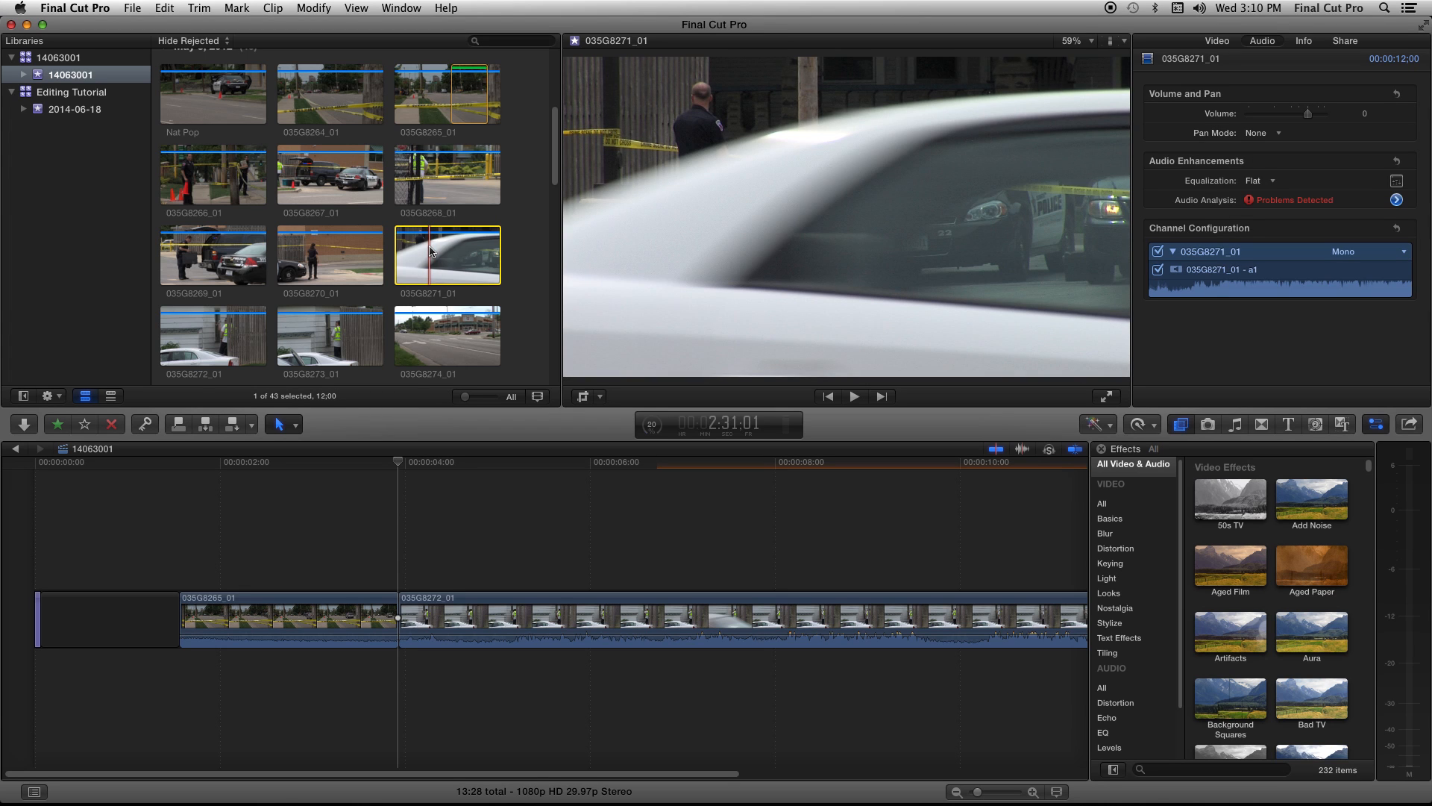
{"action": "key", "text": "q"}
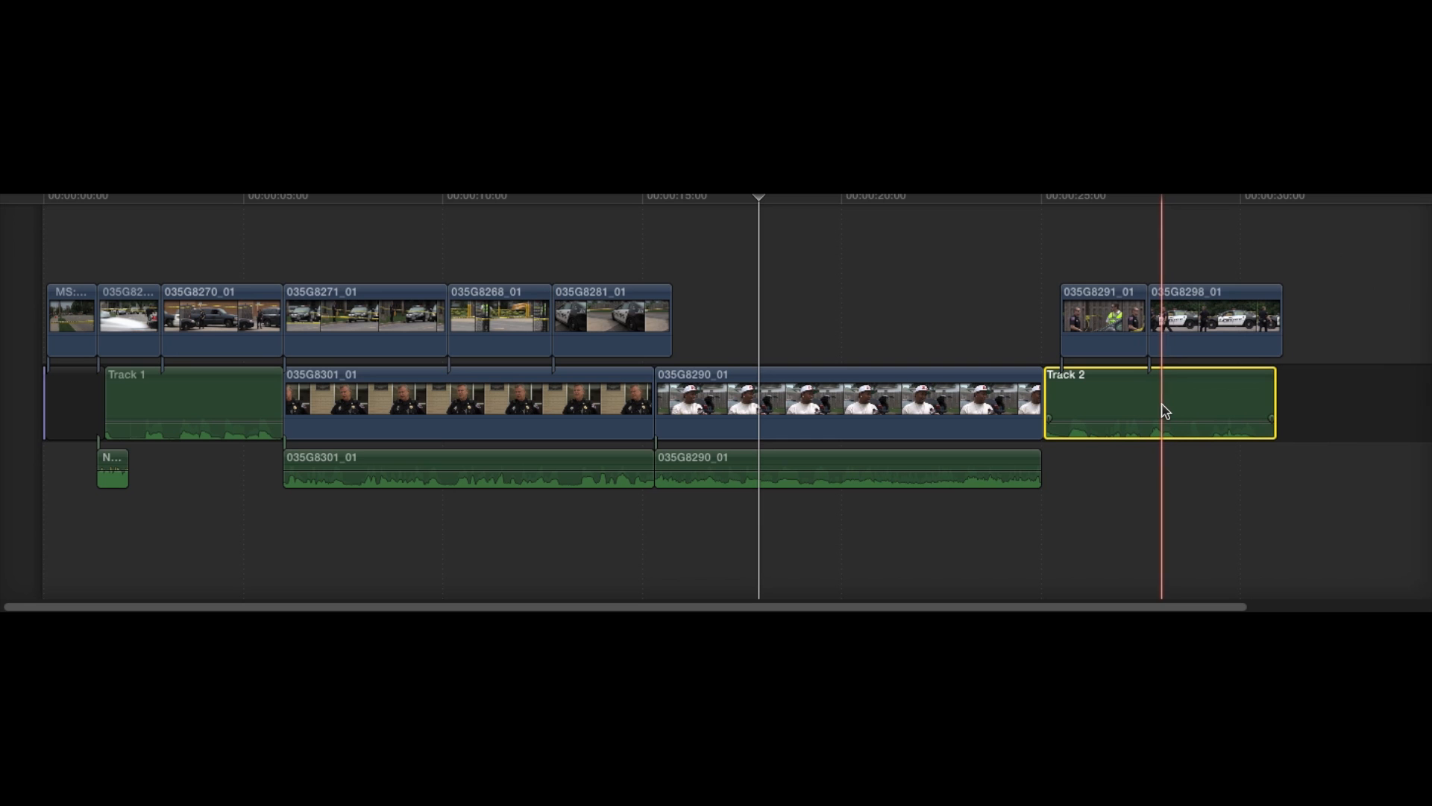
Move the Track 2 audio clip between the 035G8301_01 and 035G8290_01 interview clips in the primary storyline
{"action": "left_click_drag", "start_coordinate": [1165, 410], "coordinate": [784, 403]}
{"action": "left_click", "coordinate": [715, 497]}
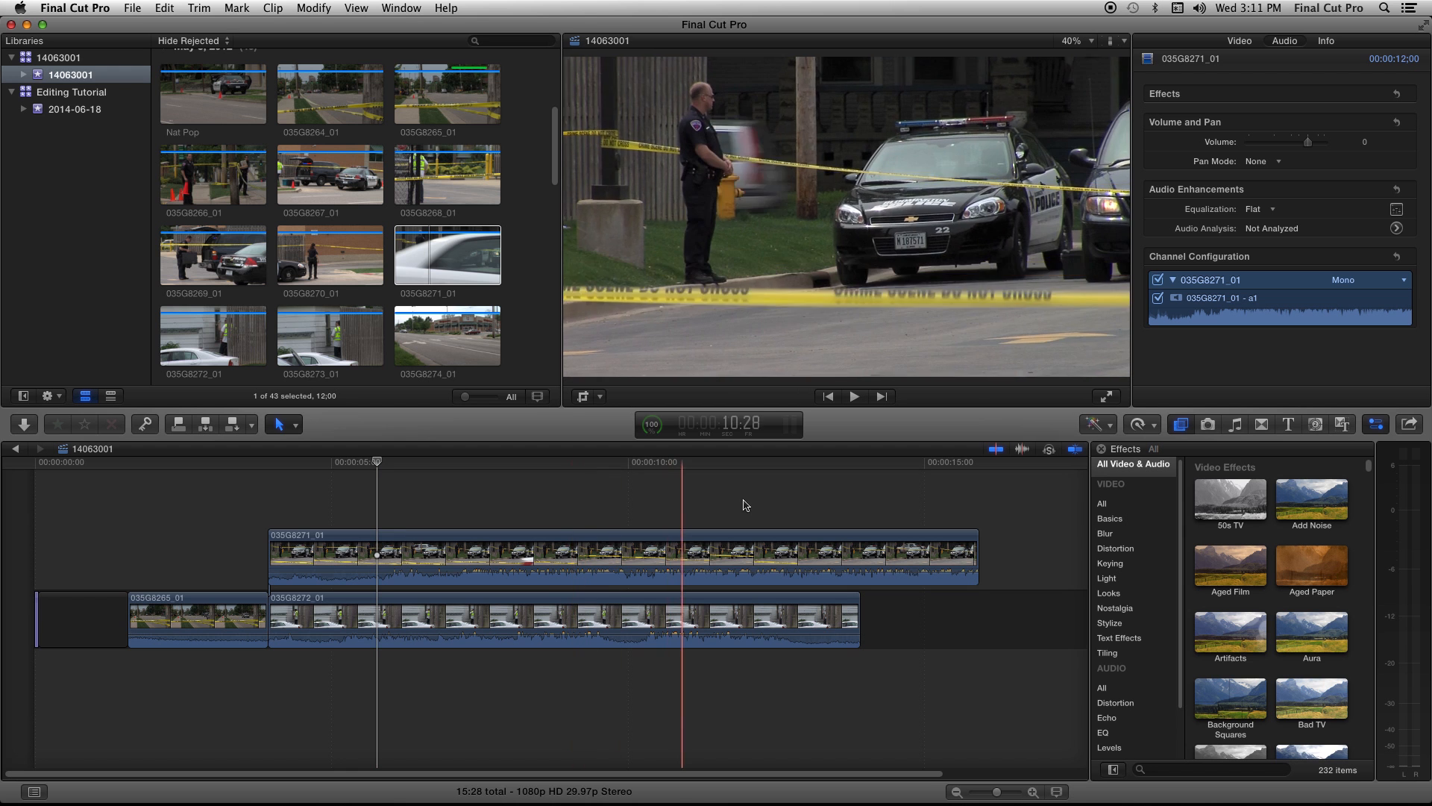
Shorten connected clip 035G8271_01 from its end, and trim the edge of connected clip 035G8268_01 in the MondayExportTest timeline
{"action": "left_click_drag", "start_coordinate": [976, 548], "coordinate": [336, 554]}
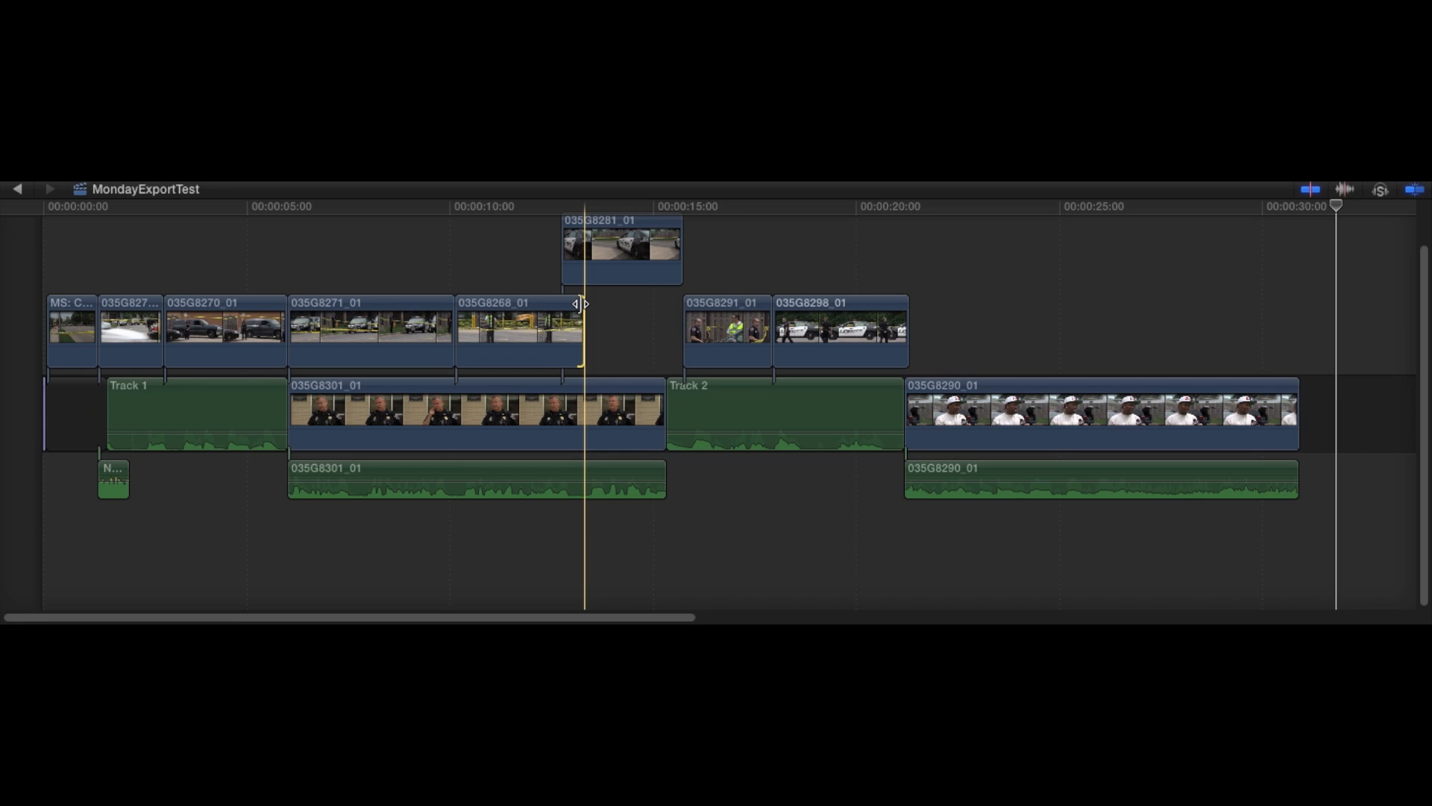
{"action": "left_click_drag", "start_coordinate": [454, 335], "coordinate": [471, 337]}
{"action": "left_click_drag", "start_coordinate": [1425, 406], "coordinate": [1425, 319]}
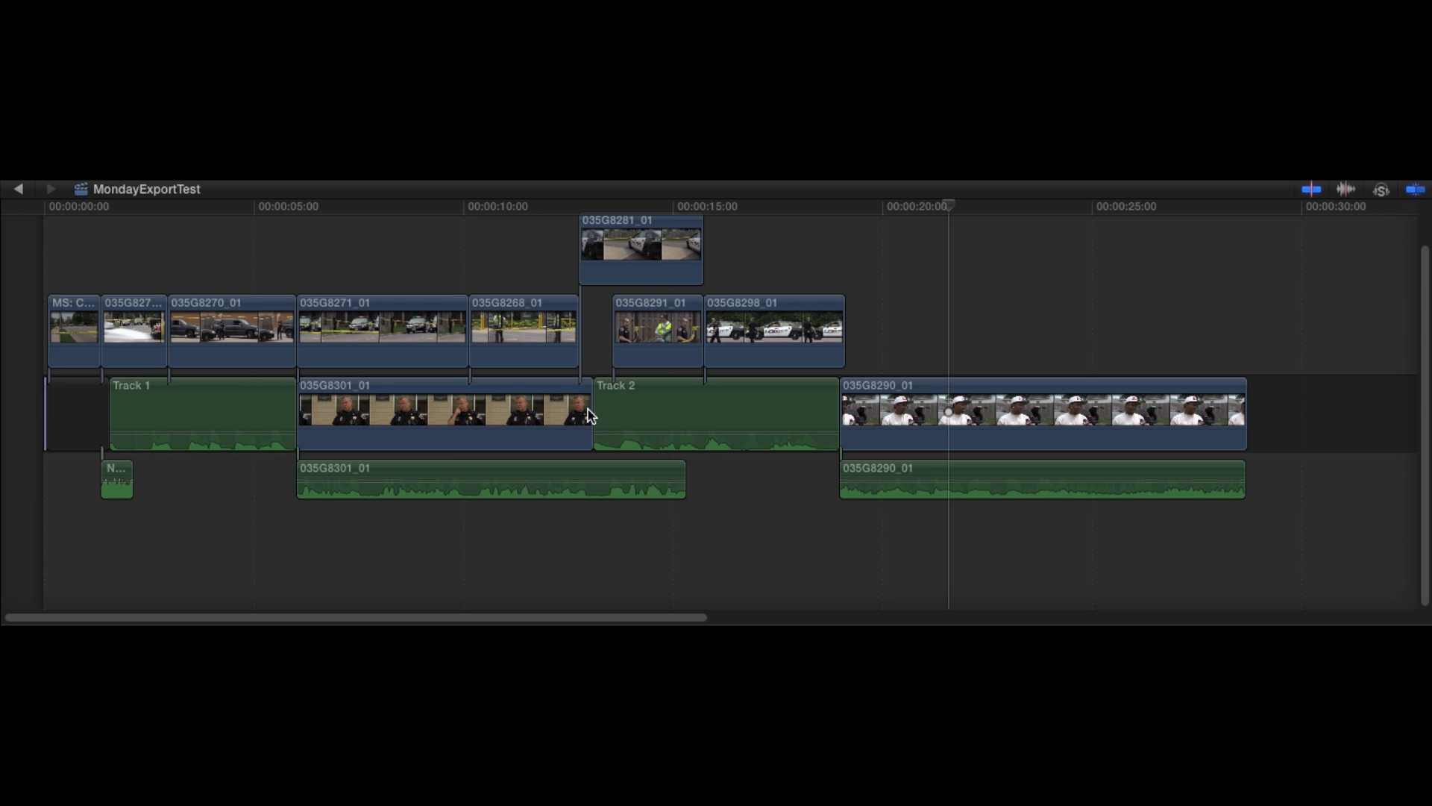
Extend the end of storyline clip 035G8301_01 until it lines up with the end of its detached audio
{"action": "left_click_drag", "start_coordinate": [591, 409], "coordinate": [628, 409]}
{"action": "left_click_drag", "start_coordinate": [646, 412], "coordinate": [692, 419]}
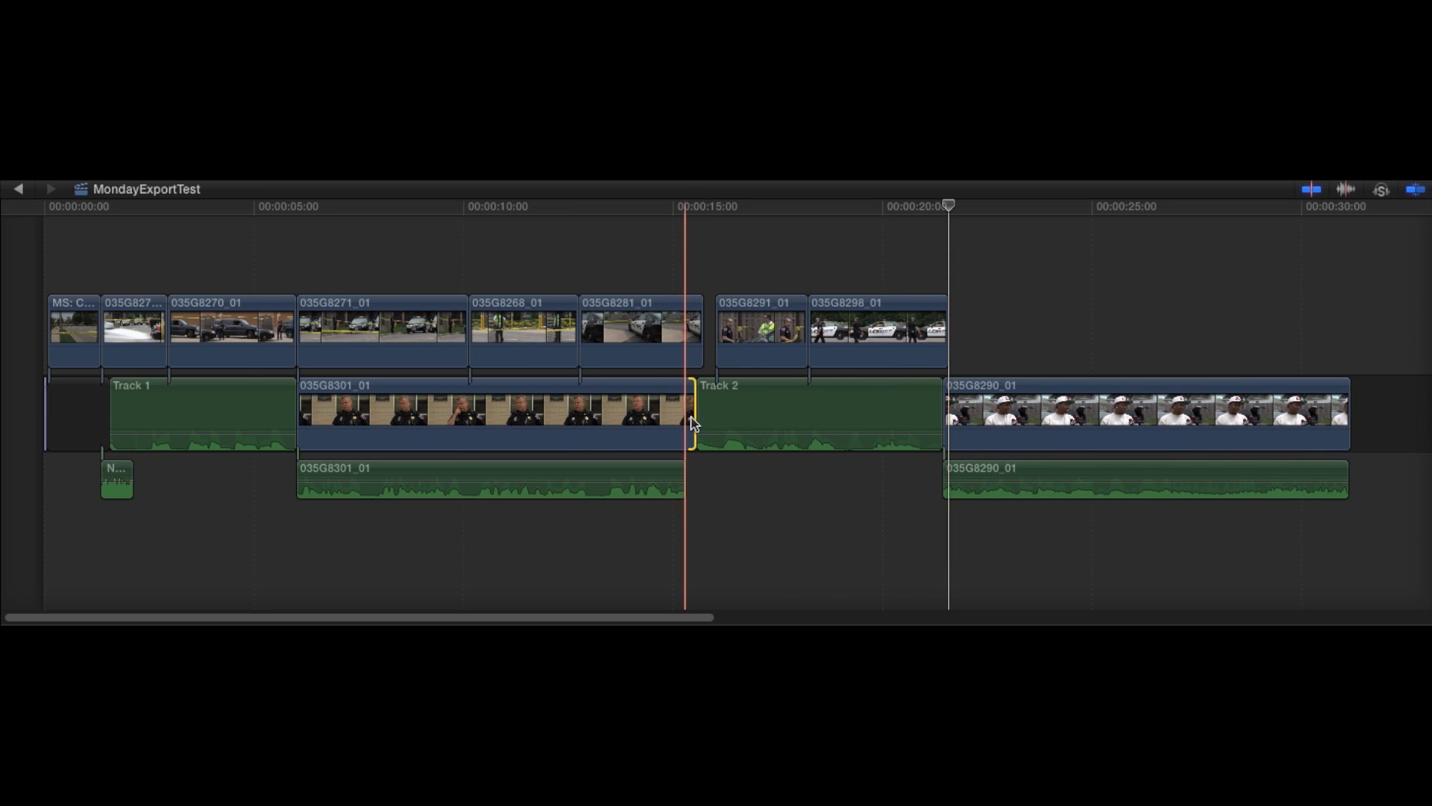
{"action": "left_click_drag", "start_coordinate": [694, 415], "coordinate": [686, 412]}
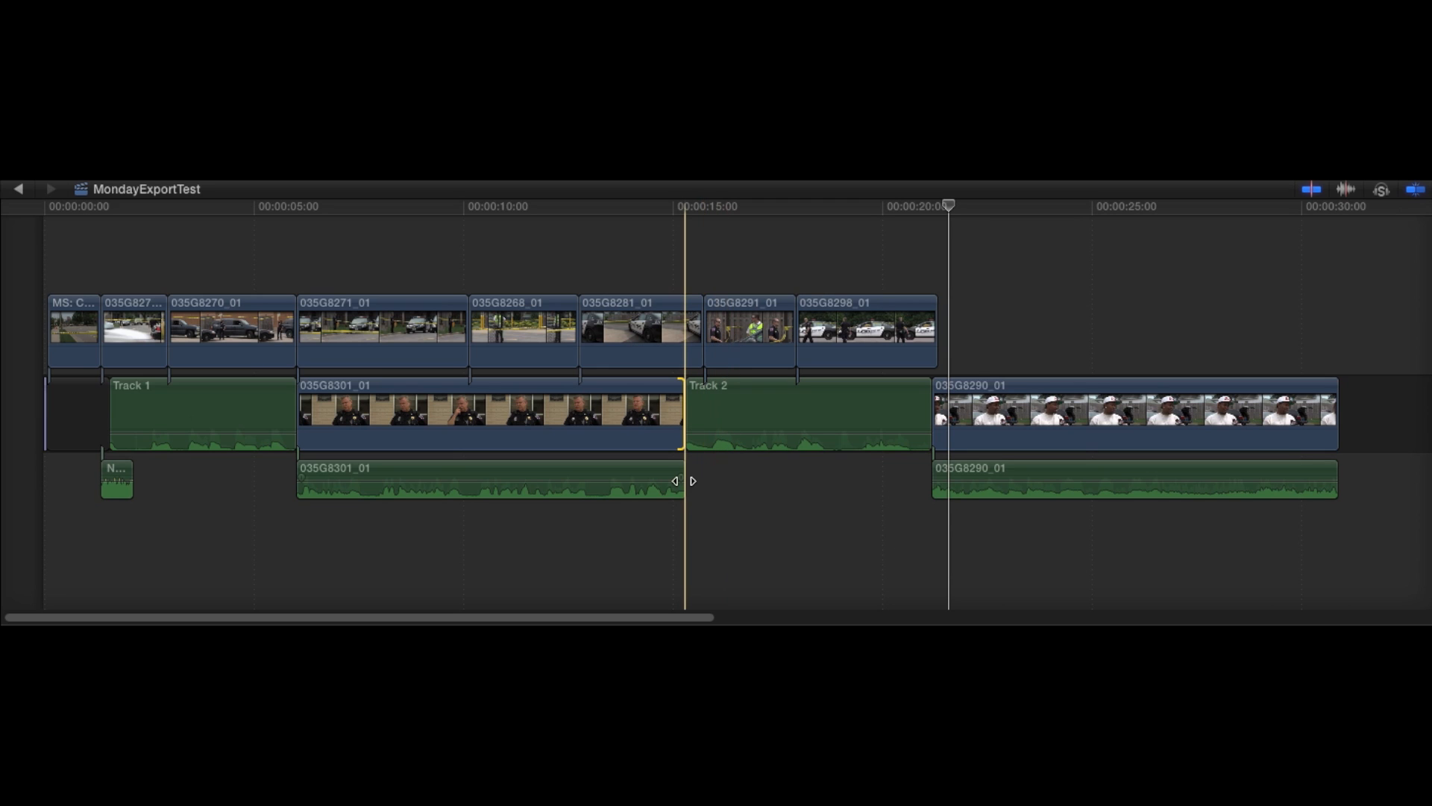
{"action": "mouse_move", "coordinate": [681, 470]}
{"action": "left_mouse_down"}
{"action": "mouse_move", "coordinate": [607, 473]}
{"action": "mouse_move", "coordinate": [685, 475]}
{"action": "left_mouse_up"}
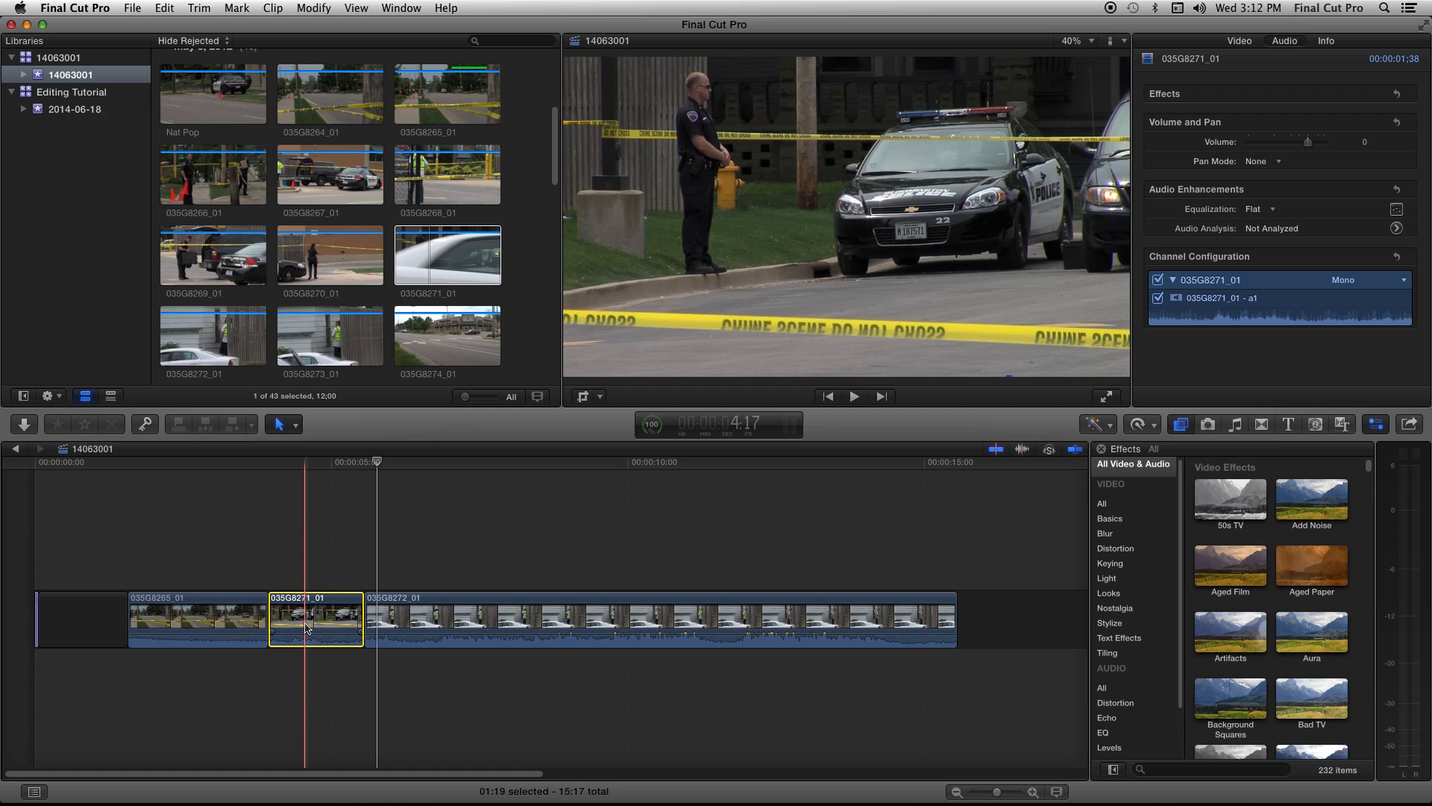
Expand the audio and video of storyline clip 035G8271_01, and detach its audio as a separate clip
{"action": "right_click", "coordinate": [311, 629]}
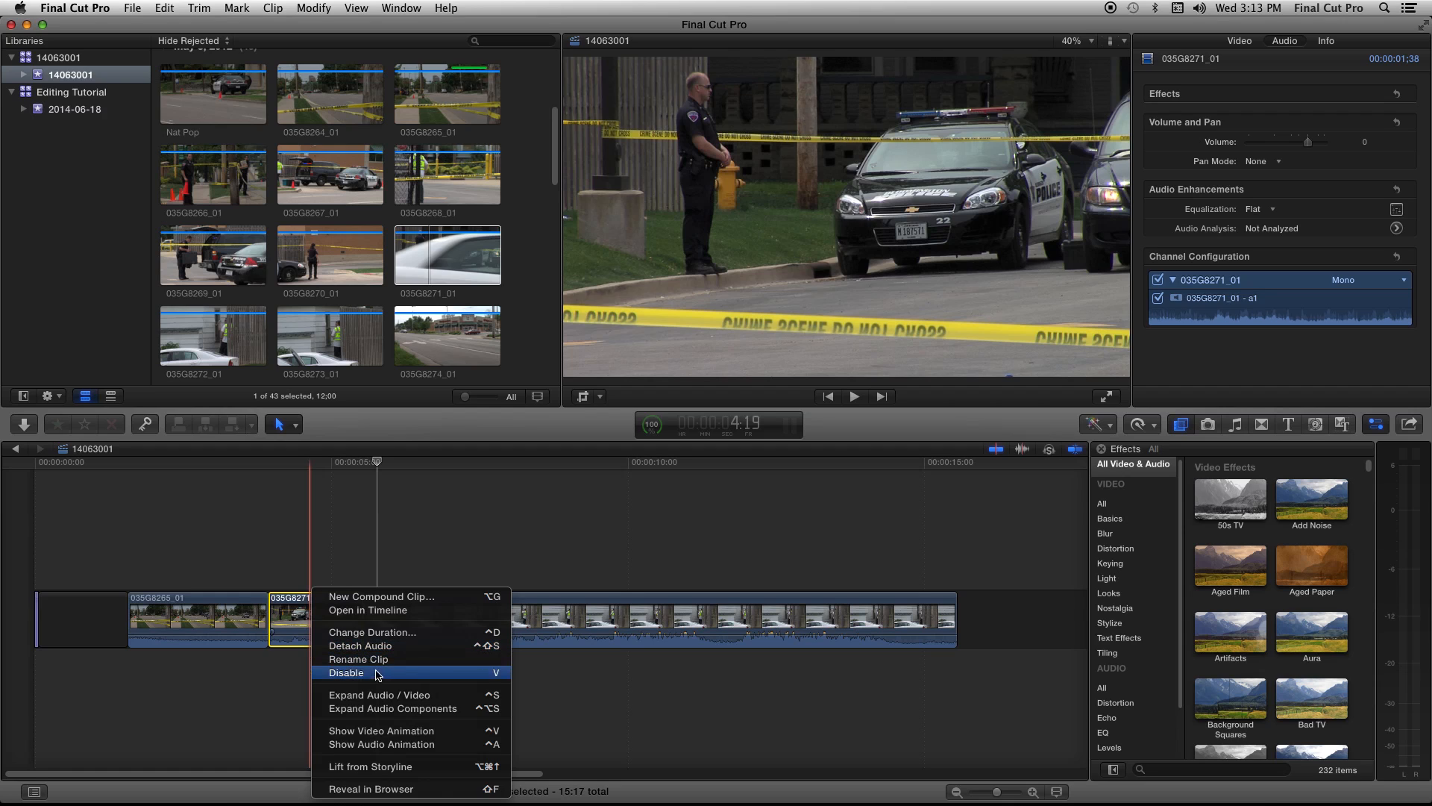
{"action": "left_click", "coordinate": [379, 696]}
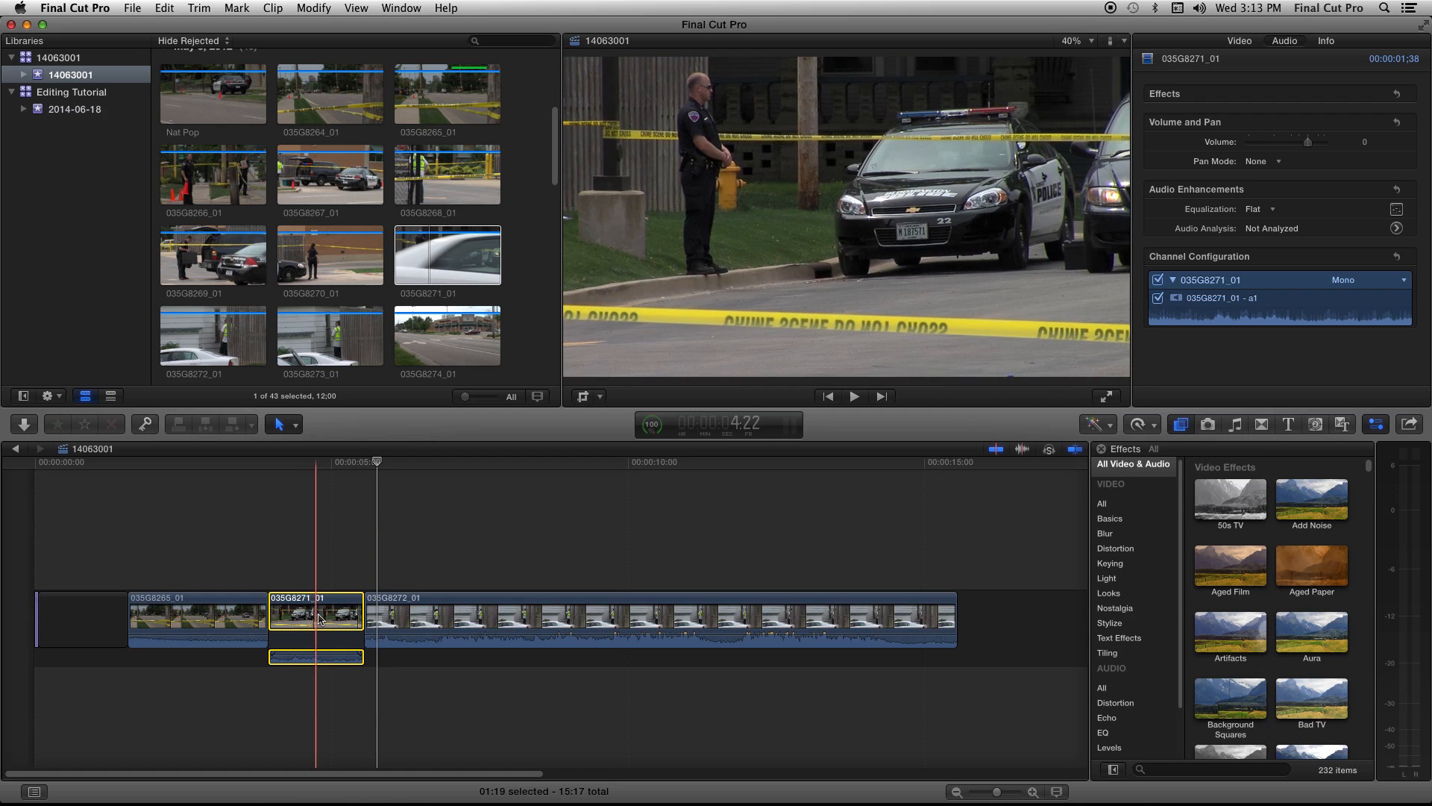
{"action": "right_click", "coordinate": [318, 640]}
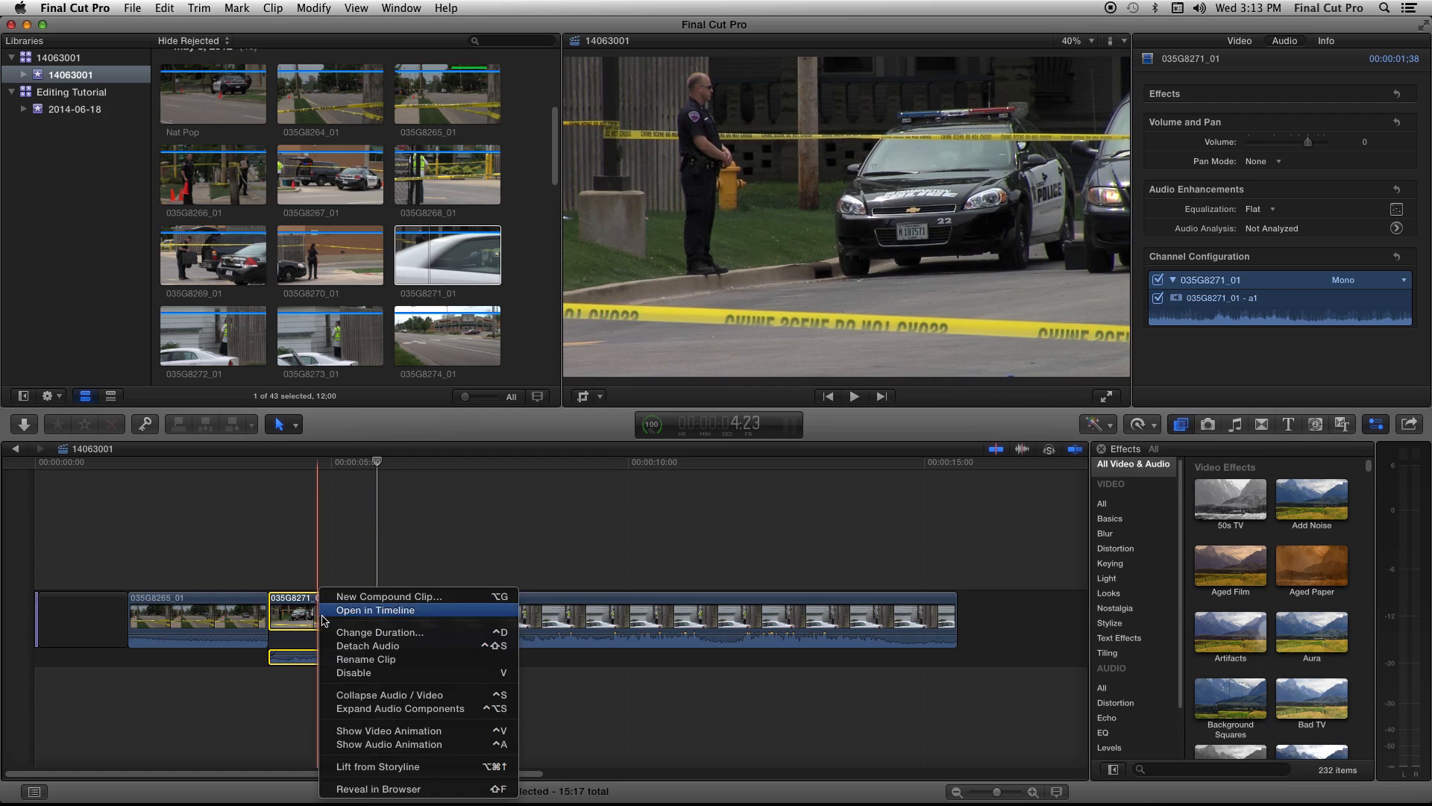
{"action": "left_click", "coordinate": [375, 646]}
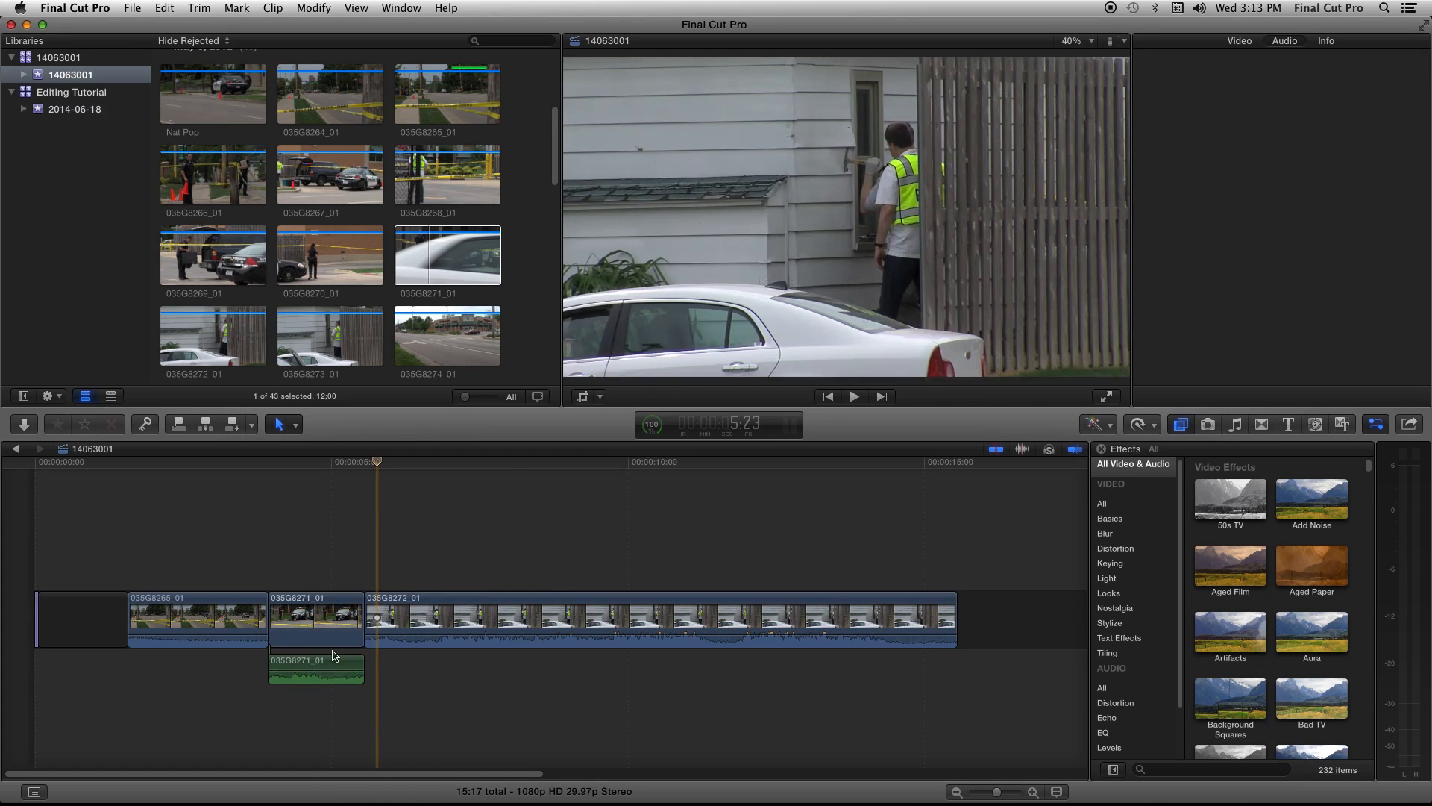
{"action": "left_click", "coordinate": [328, 665]}
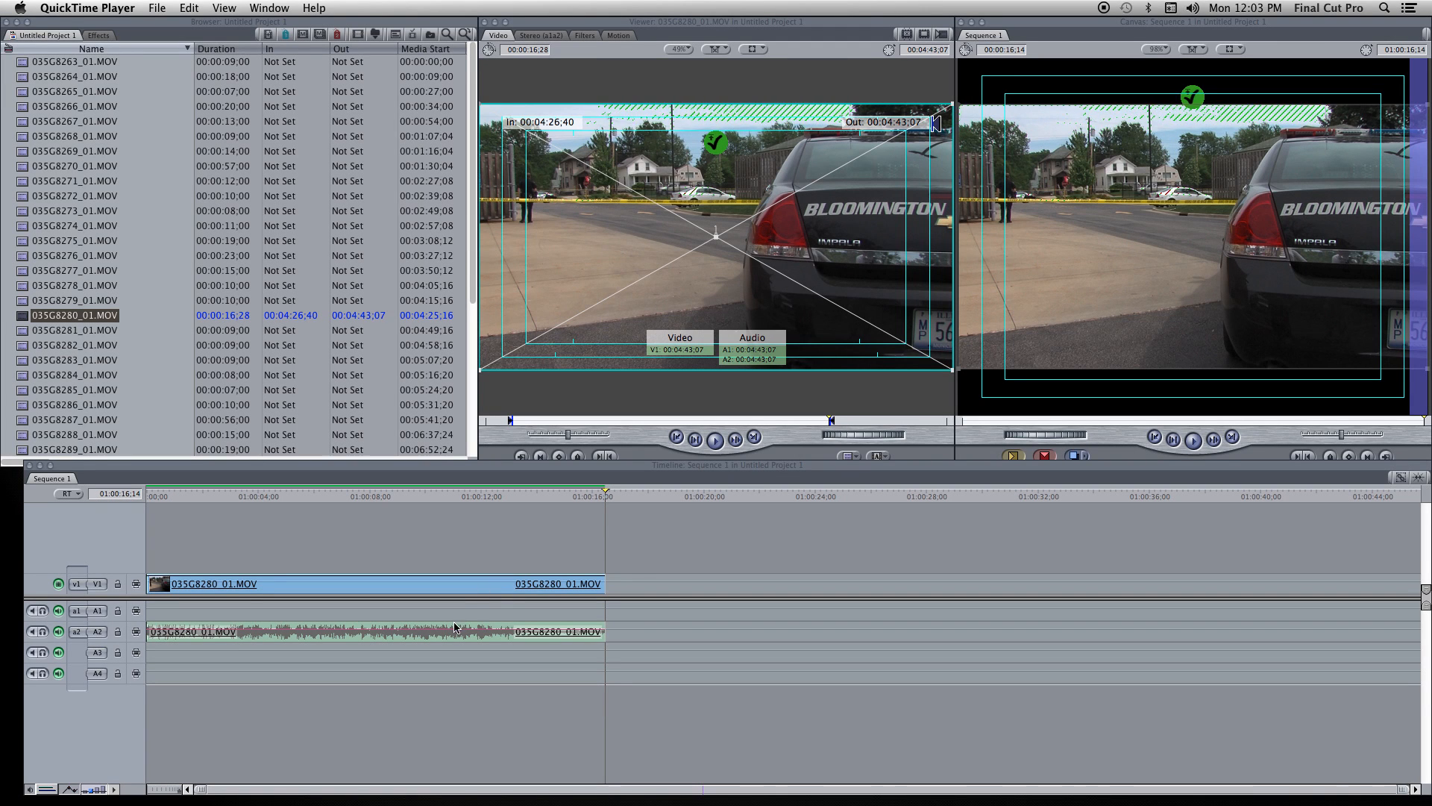
Apply normalization gain to the audio of 035G8280_01.MOV in Sequence 1, with the target level lowered below 0 dBFS
{"action": "left_click", "coordinate": [455, 629]}
{"action": "left_click", "coordinate": [455, 629]}
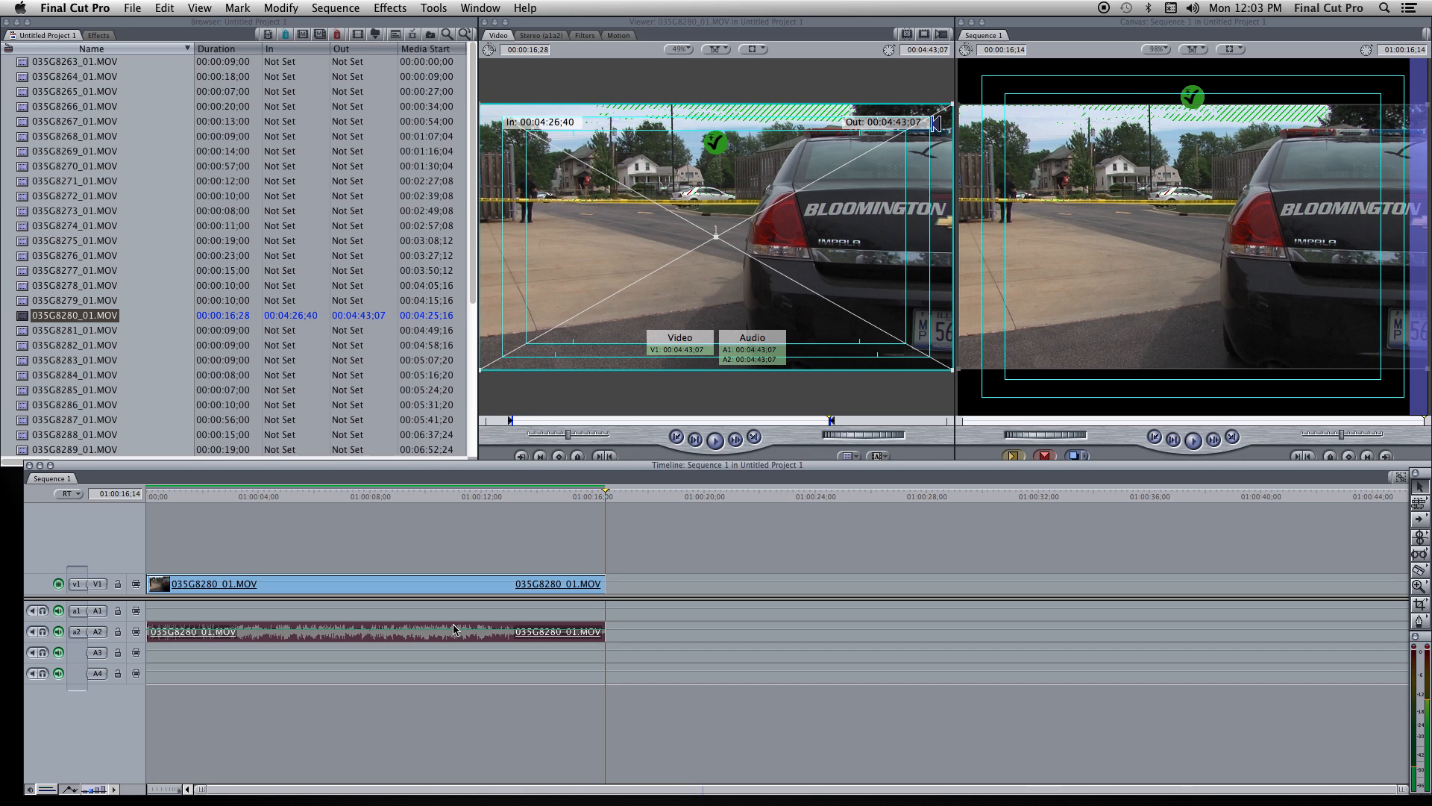
{"action": "key", "text": "alt+super+l"}
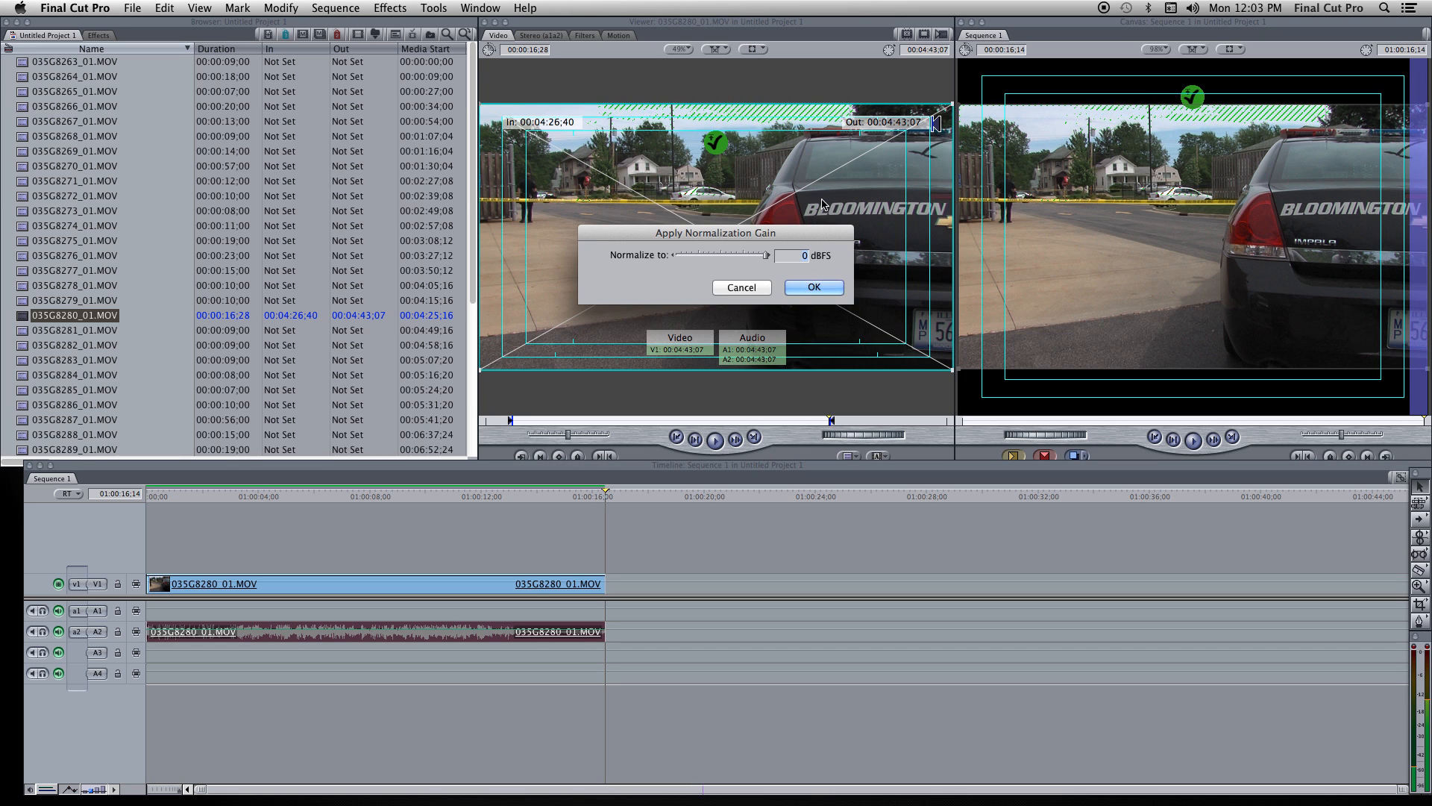
{"action": "left_click_drag", "start_coordinate": [766, 256], "coordinate": [732, 259]}
{"action": "left_click", "coordinate": [811, 288]}
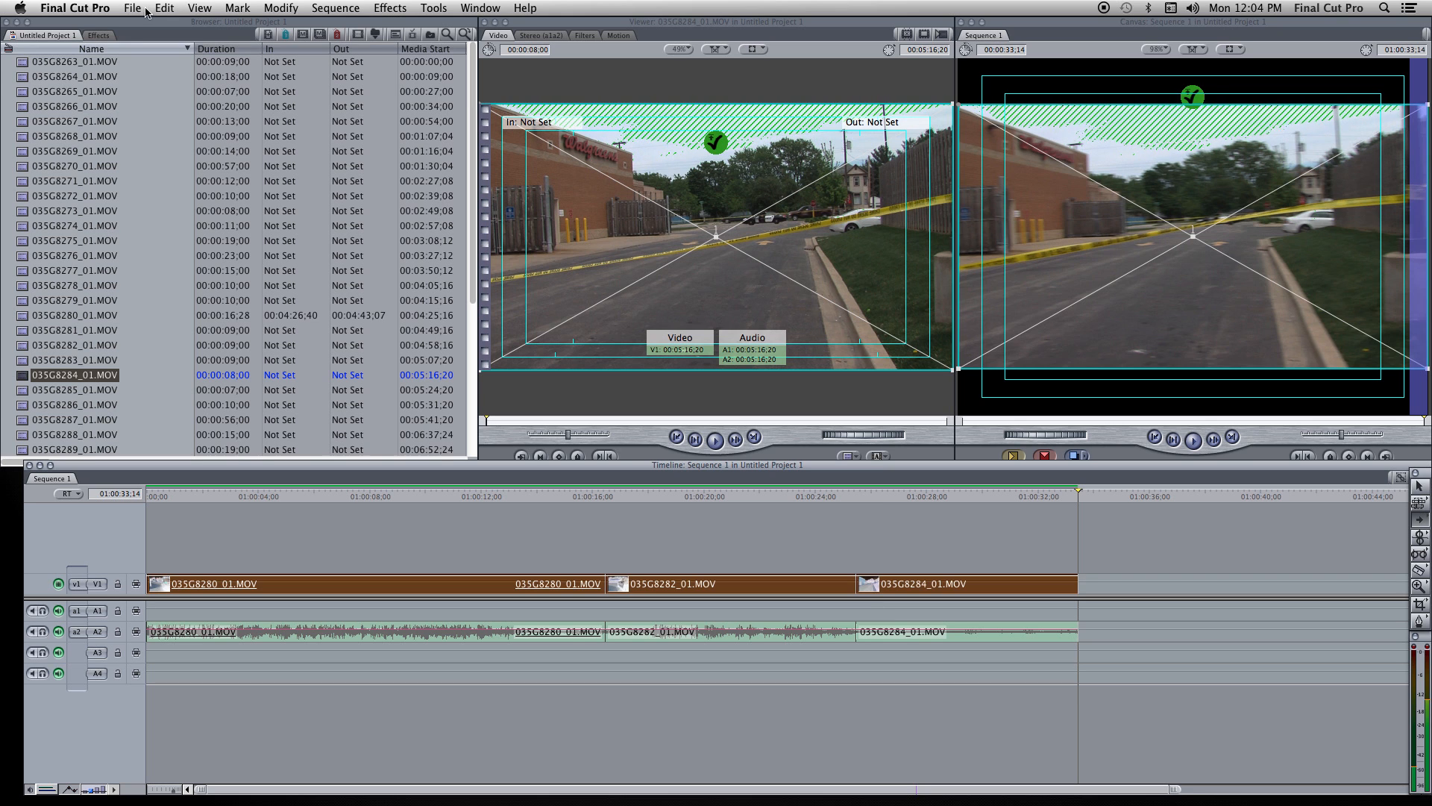
Apply the Broadcast Safe color correction video filter to the three selected video clips in Sequence 1
{"action": "left_click", "coordinate": [147, 10]}
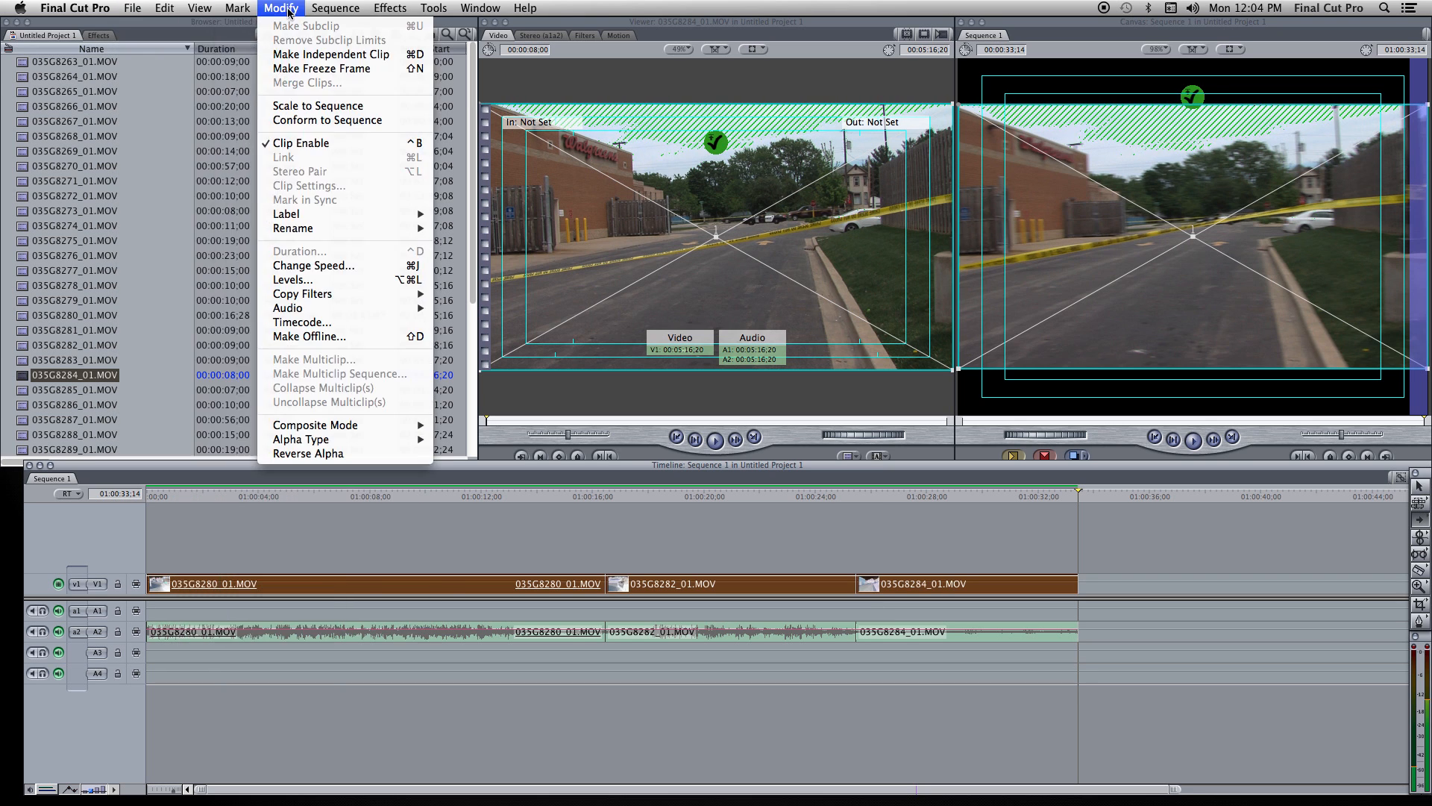
{"action": "mouse_move", "coordinate": [408, 10]}
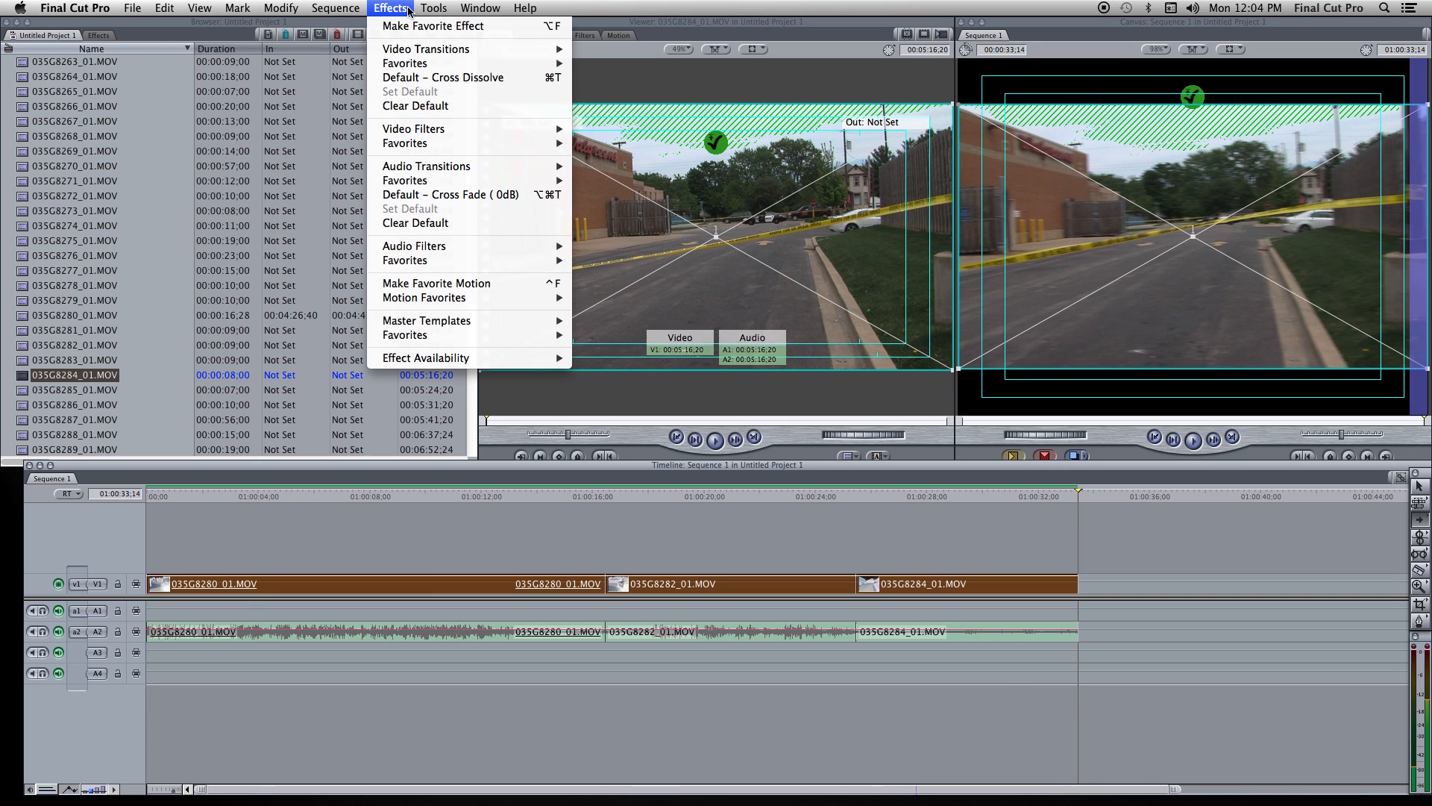
{"action": "mouse_move", "coordinate": [417, 128]}
{"action": "mouse_move", "coordinate": [612, 130]}
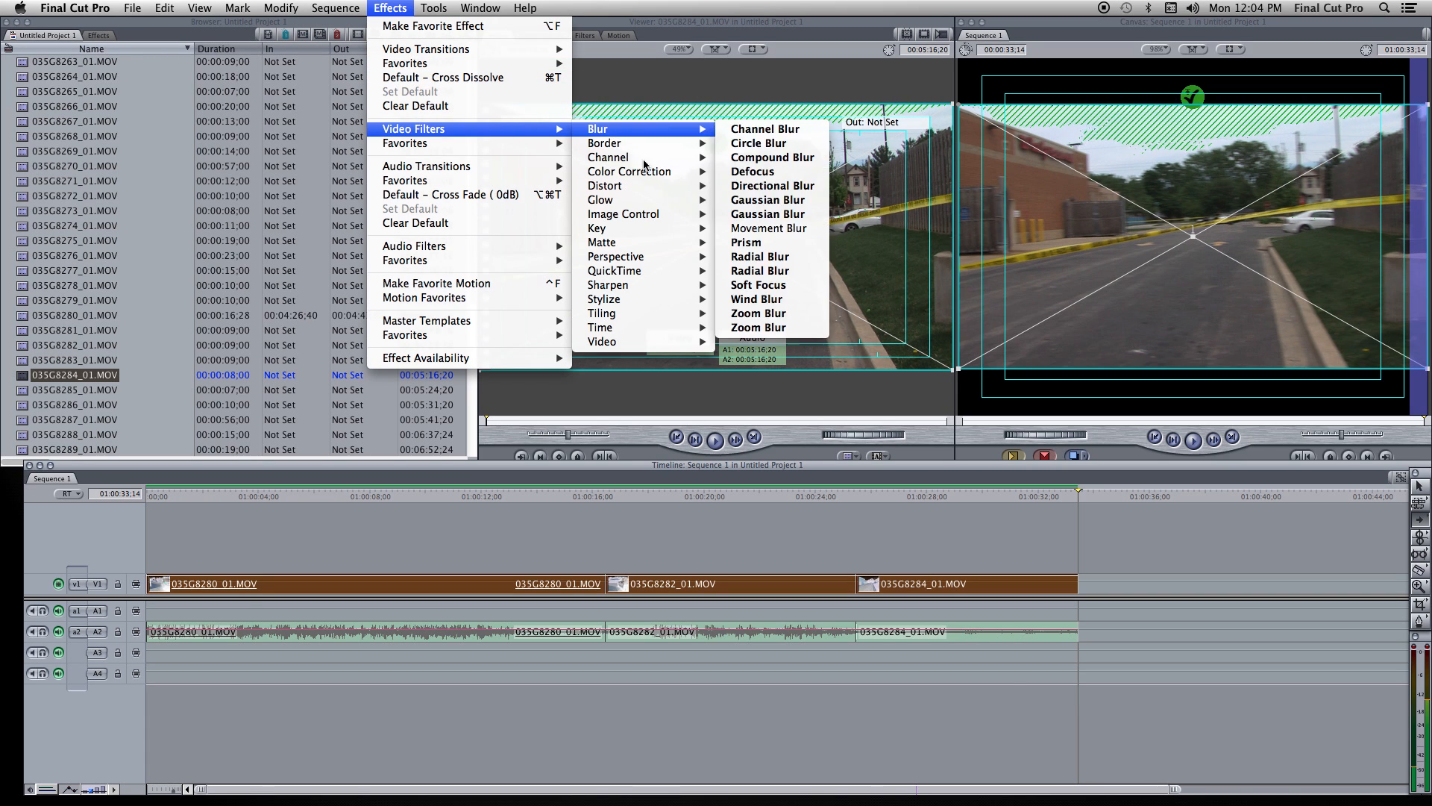
{"action": "mouse_move", "coordinate": [645, 172]}
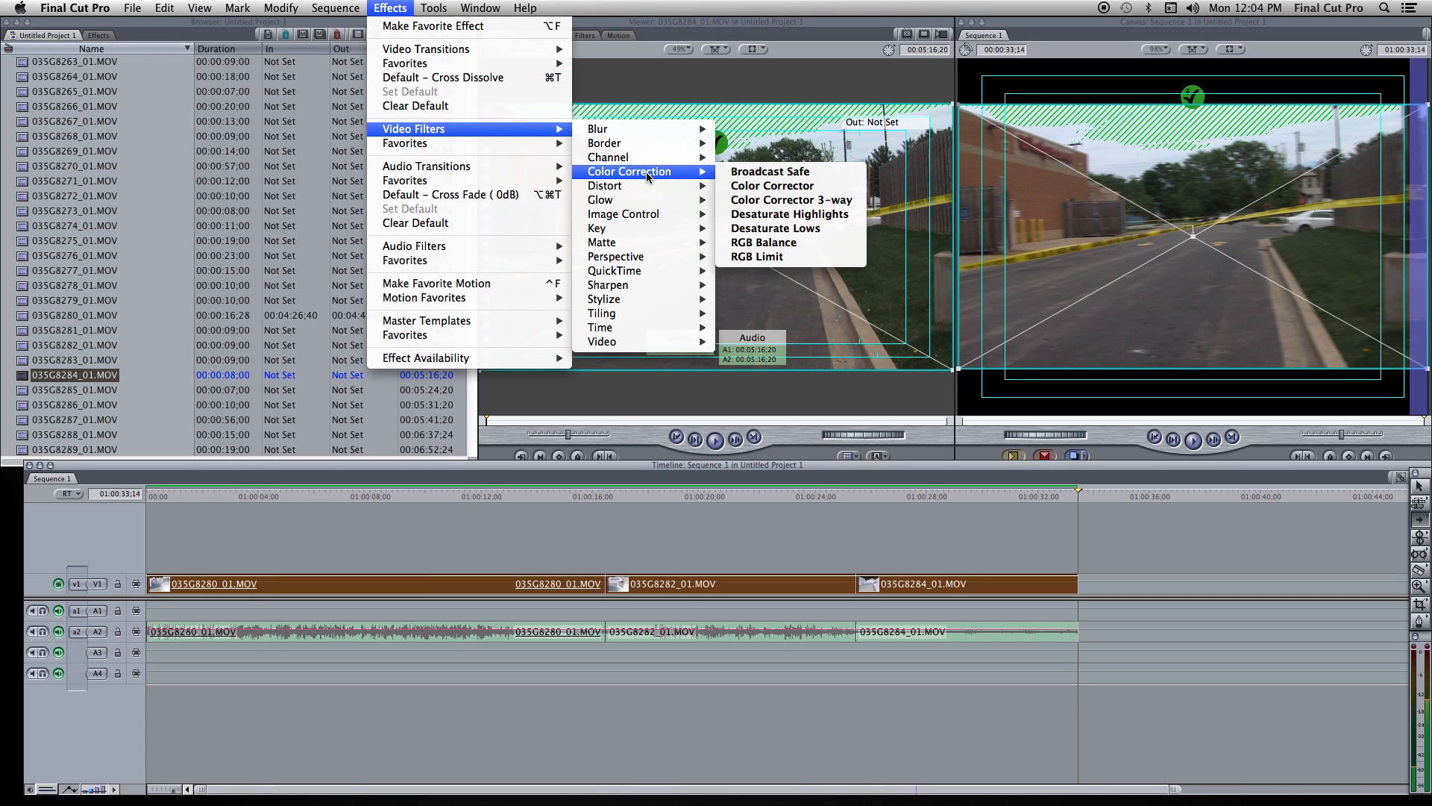
{"action": "left_click", "coordinate": [744, 173]}
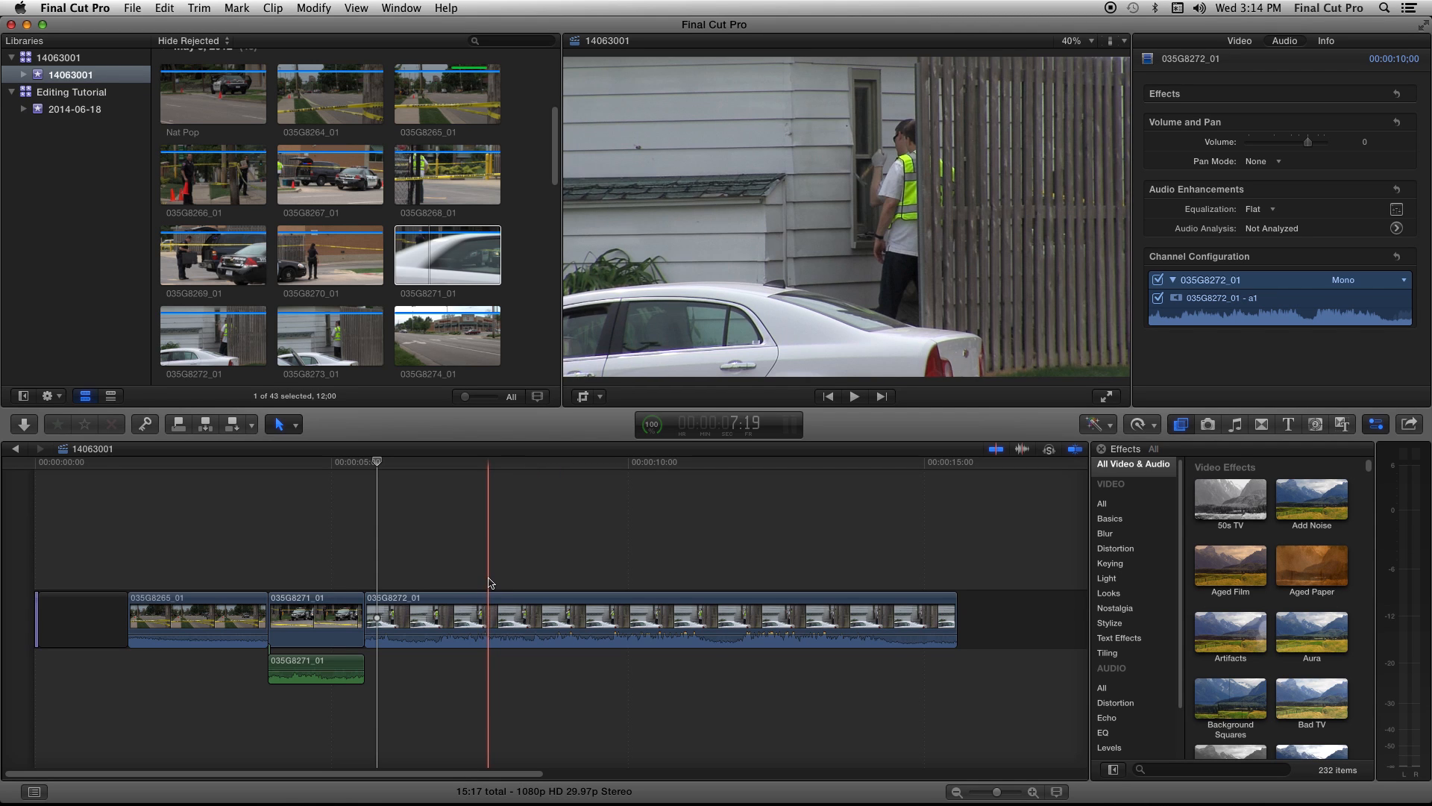
Combine clips 035G8265_01, 035G8271_01 and 035G8272_01 into a compound clip in event 14063001, keeping the default name
{"action": "left_click_drag", "start_coordinate": [209, 578], "coordinate": [448, 623]}
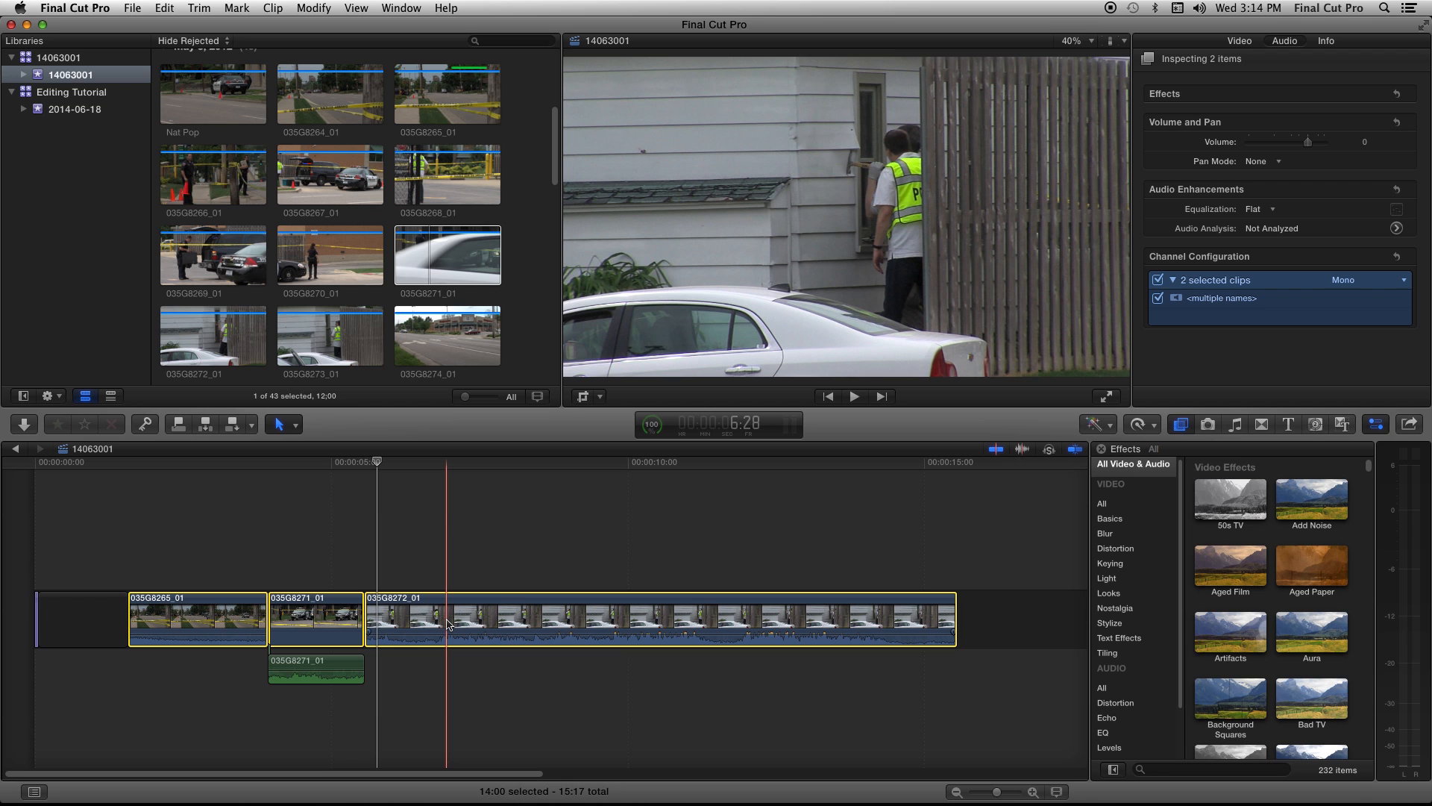
{"action": "key", "text": "alt+g"}
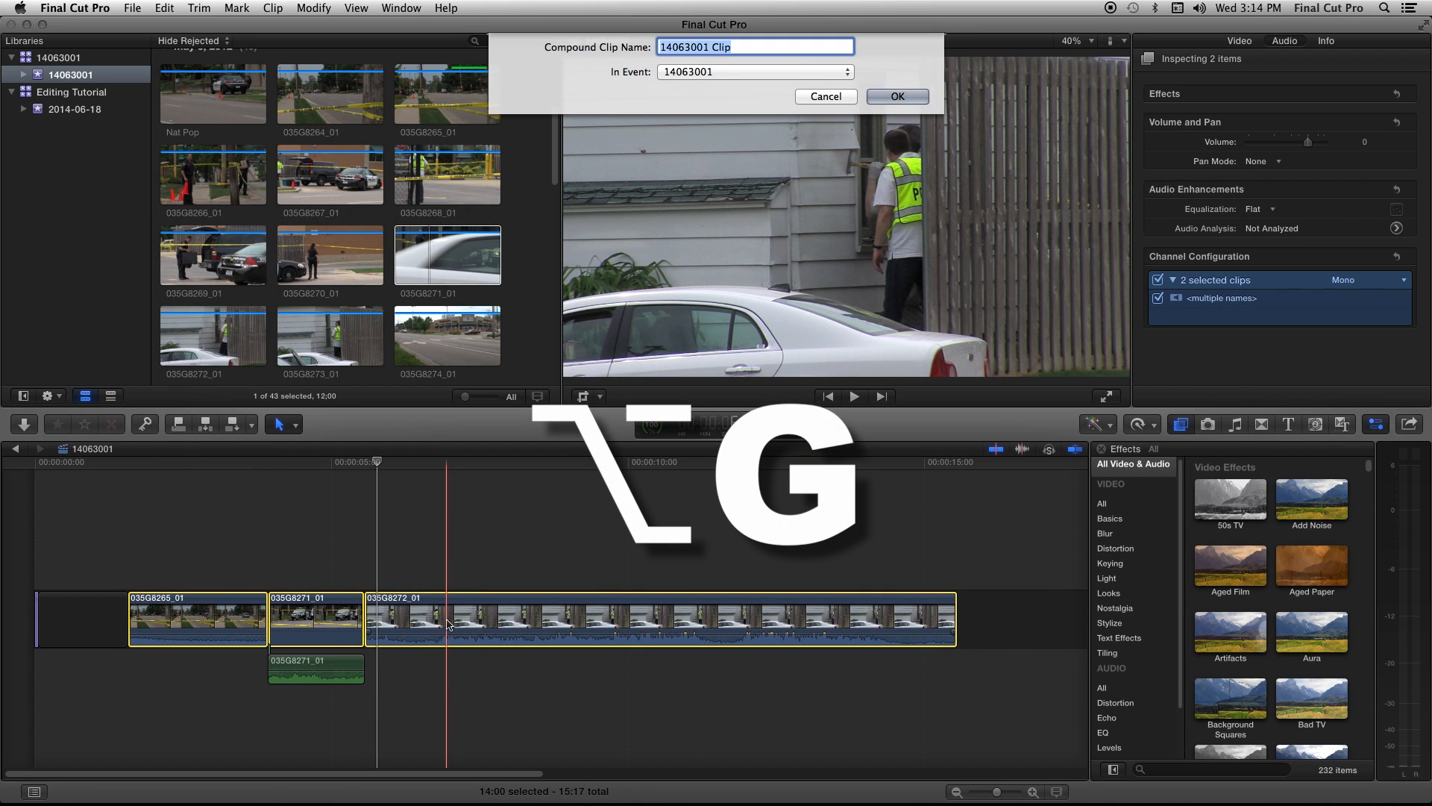
{"action": "left_click", "coordinate": [902, 101]}
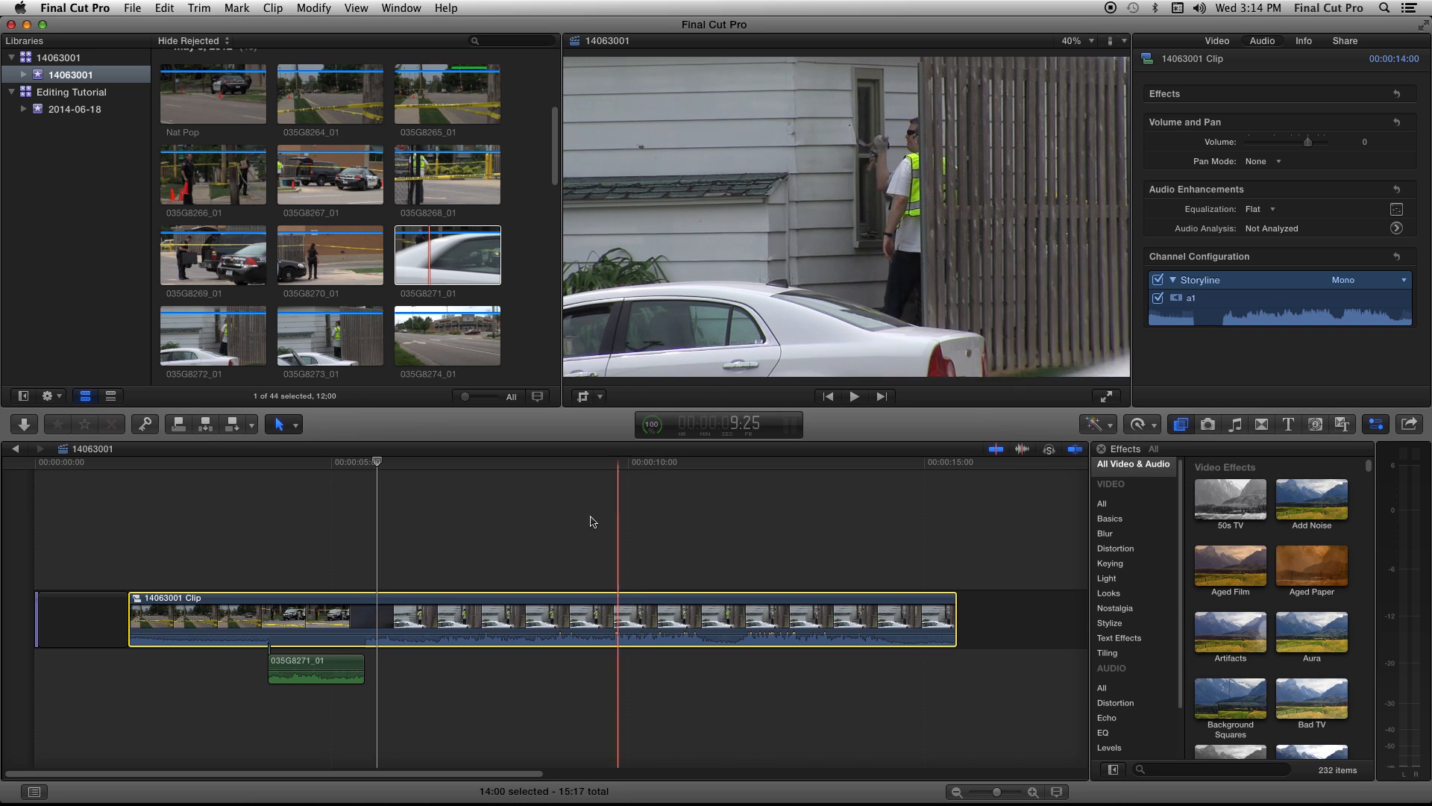
Detach the audio from the compound clip and apply the Compressor effect to the detached audio
{"action": "right_click", "coordinate": [512, 623]}
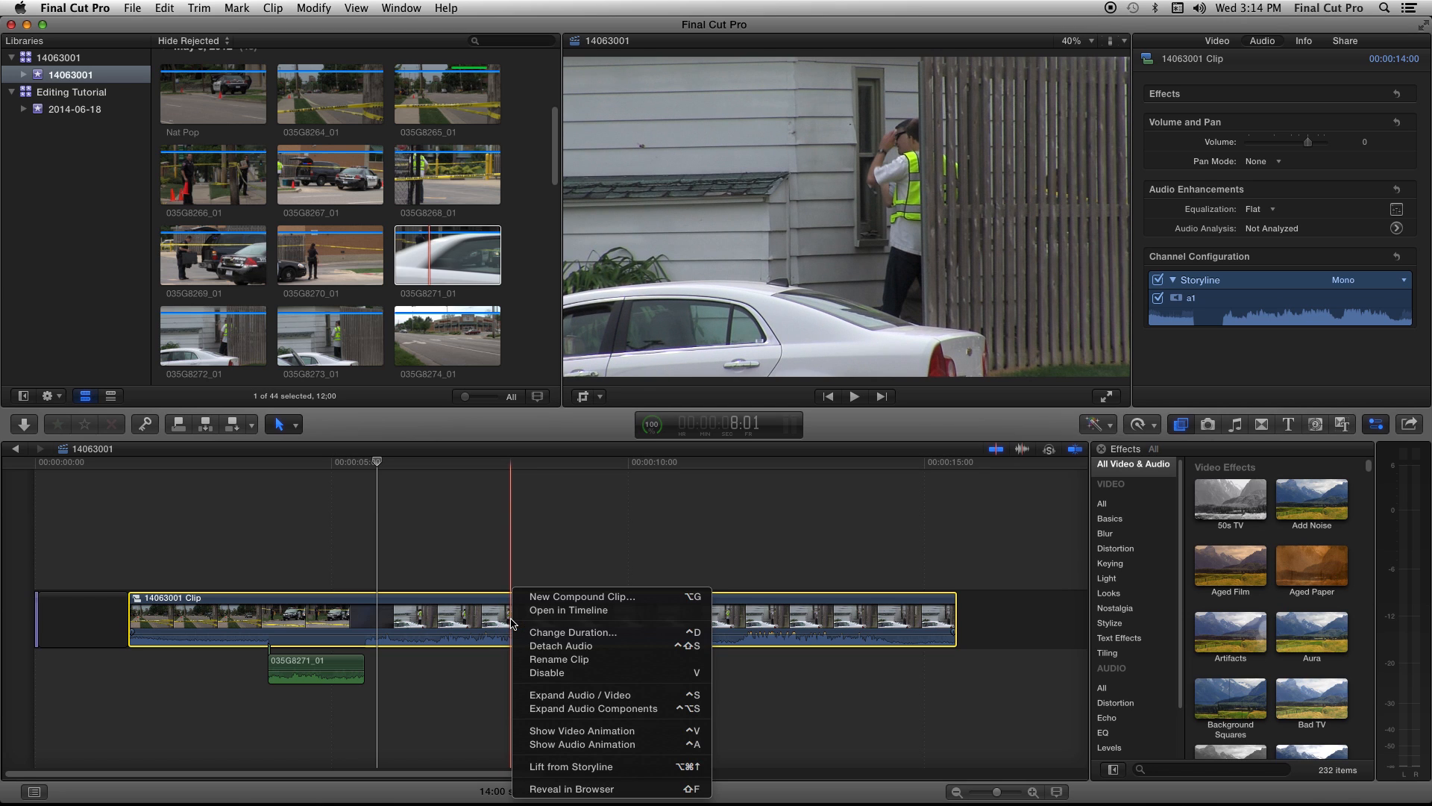
{"action": "left_click", "coordinate": [567, 648]}
{"action": "left_click_drag", "start_coordinate": [1311, 585], "coordinate": [580, 712]}
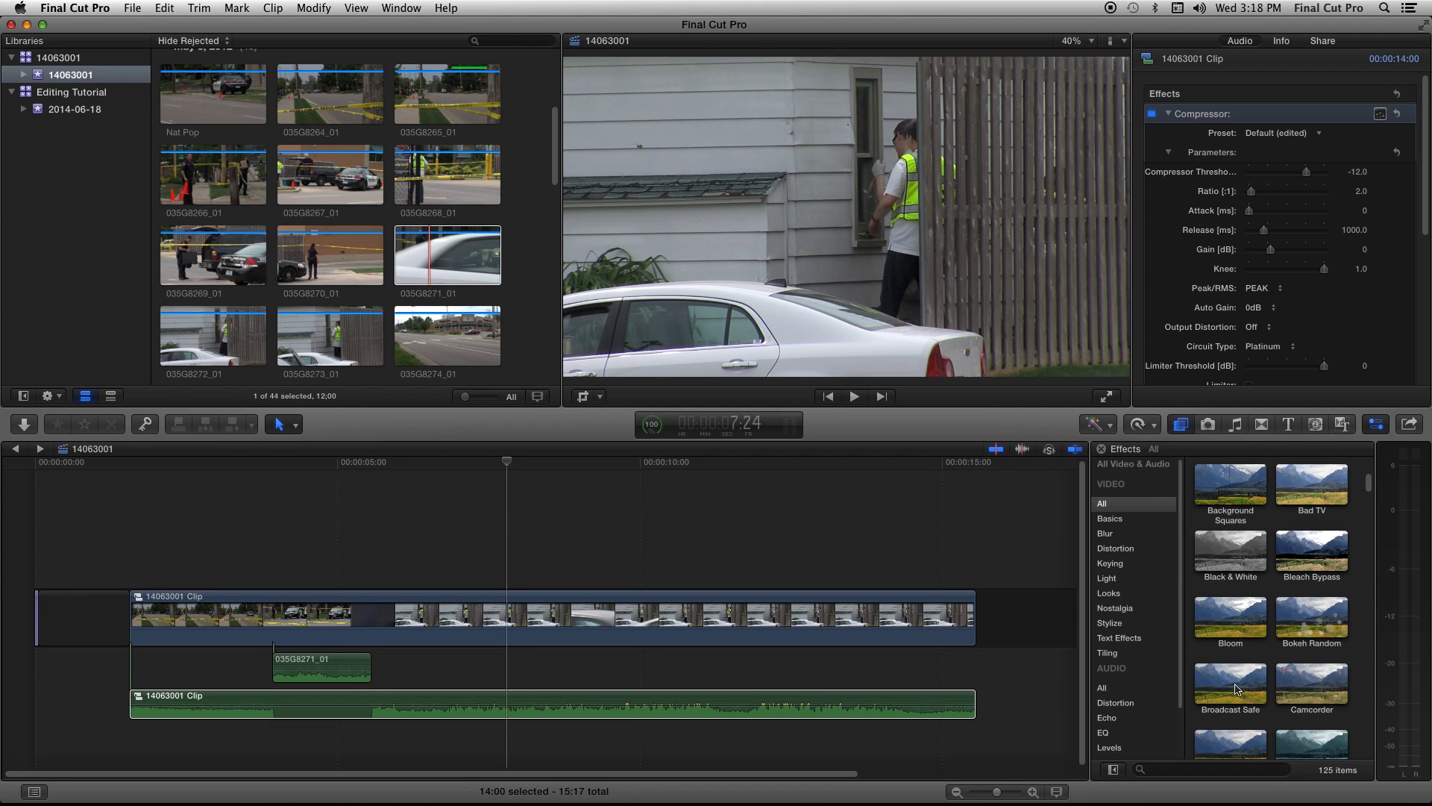
Apply the Broadcast Safe video effect to the video part of the compound clip
{"action": "left_click", "coordinate": [1236, 687]}
{"action": "left_click_drag", "start_coordinate": [1236, 688], "coordinate": [798, 616]}
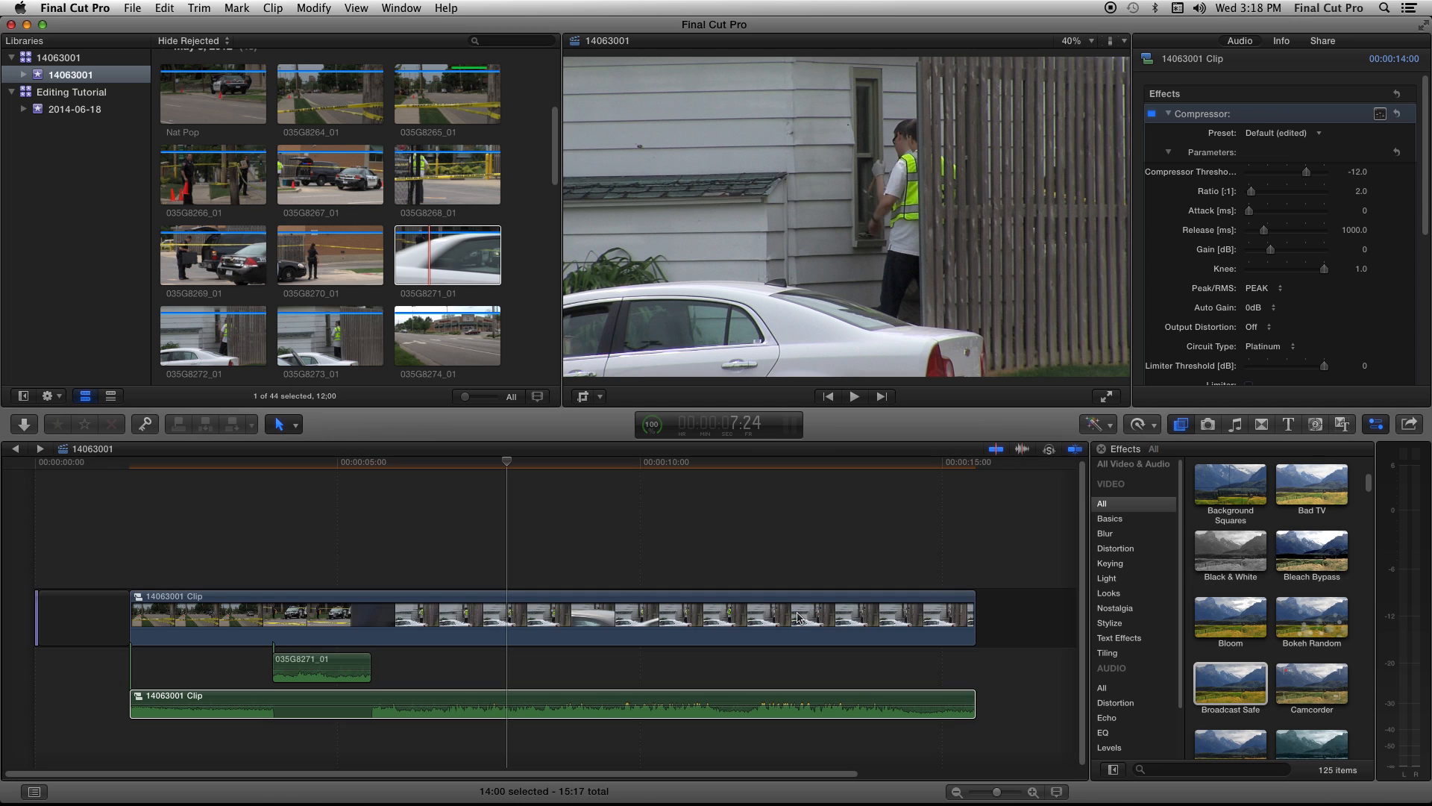